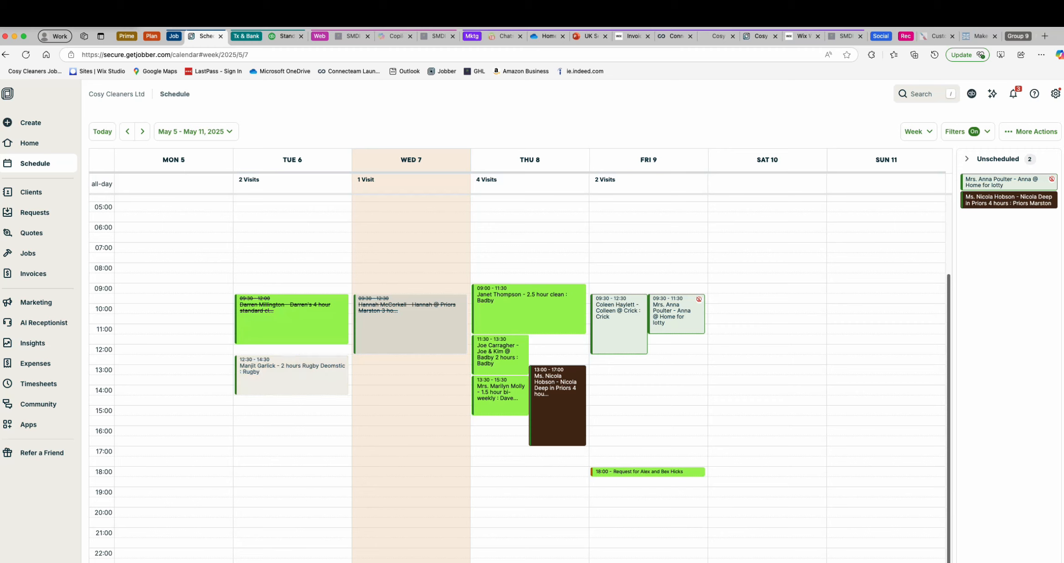
- Check the full details of the completed Wednesday 7 May visit on the schedule
left_click(411, 324)
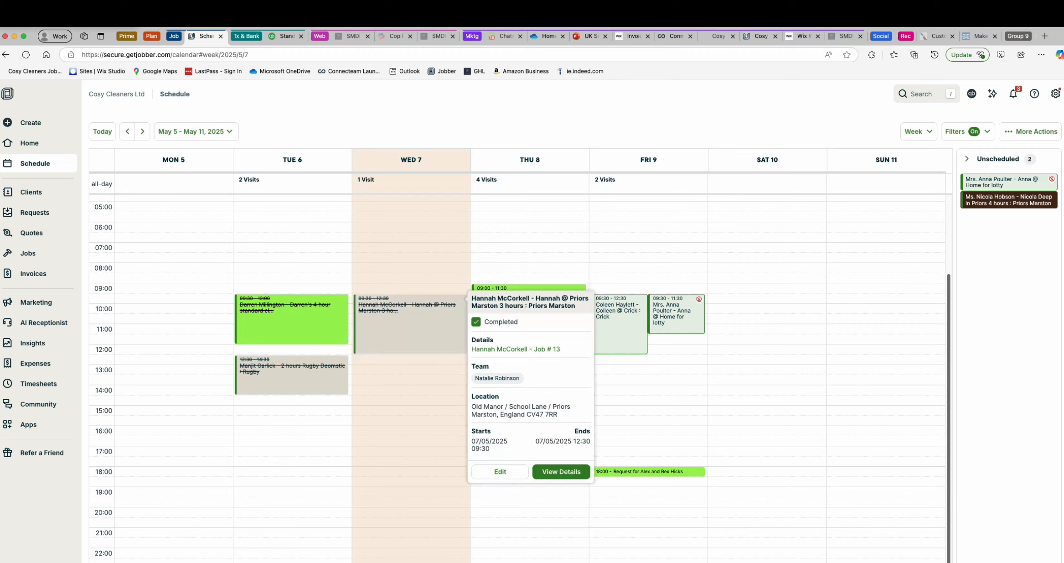
left_click(562, 471)
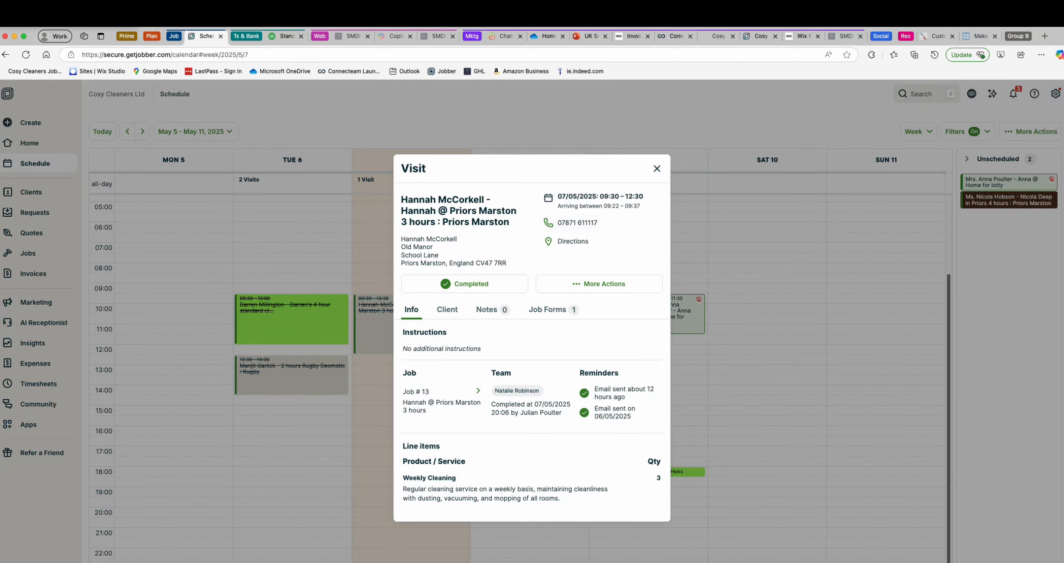
key("Escape")
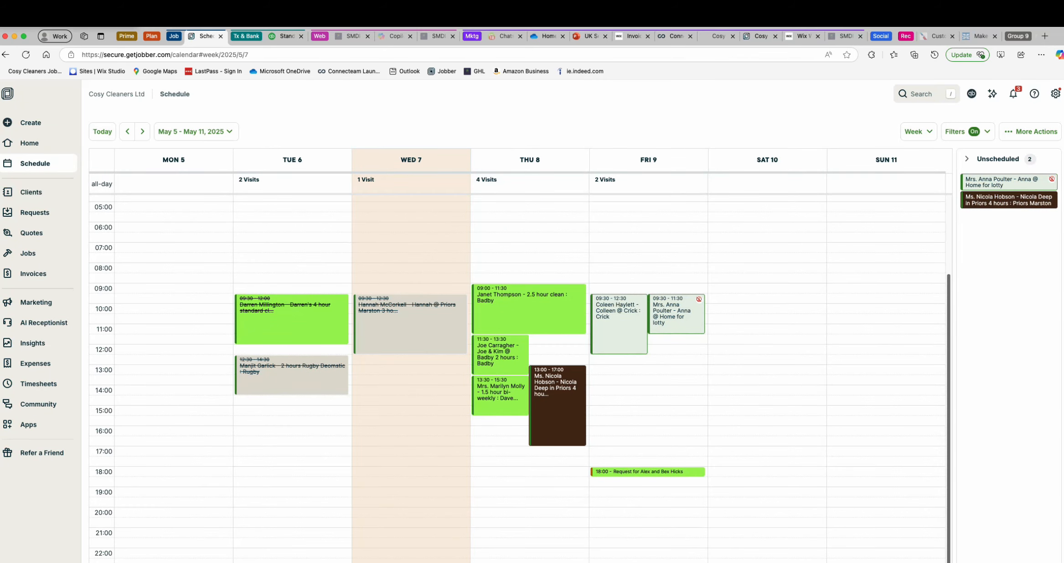
- Dismiss the notice on the client list, open the Cosy Cleaners Ltd contact's record and examine its active work and scheduled visits
left_click(31, 192)
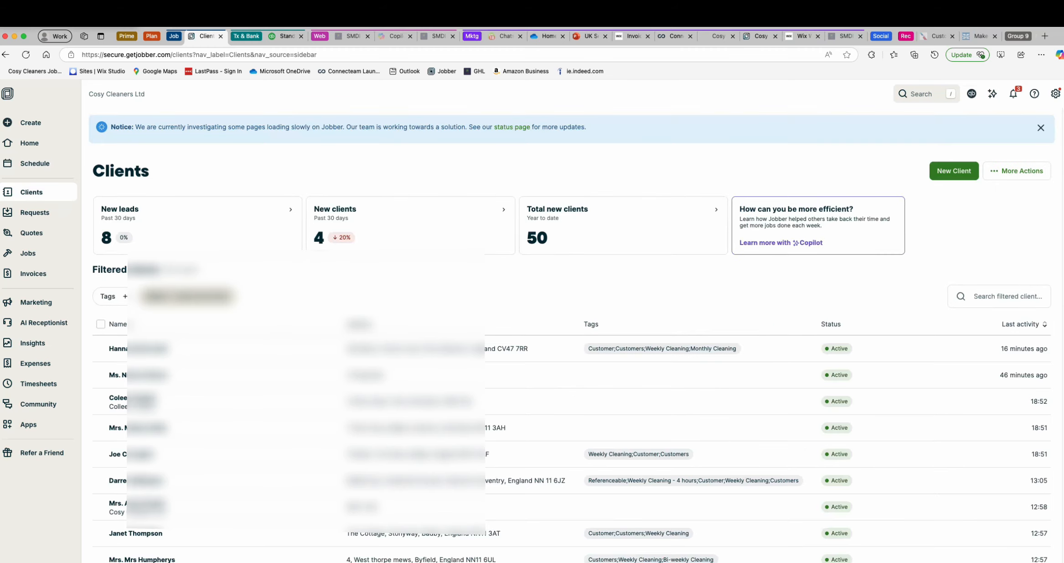
left_click(1041, 128)
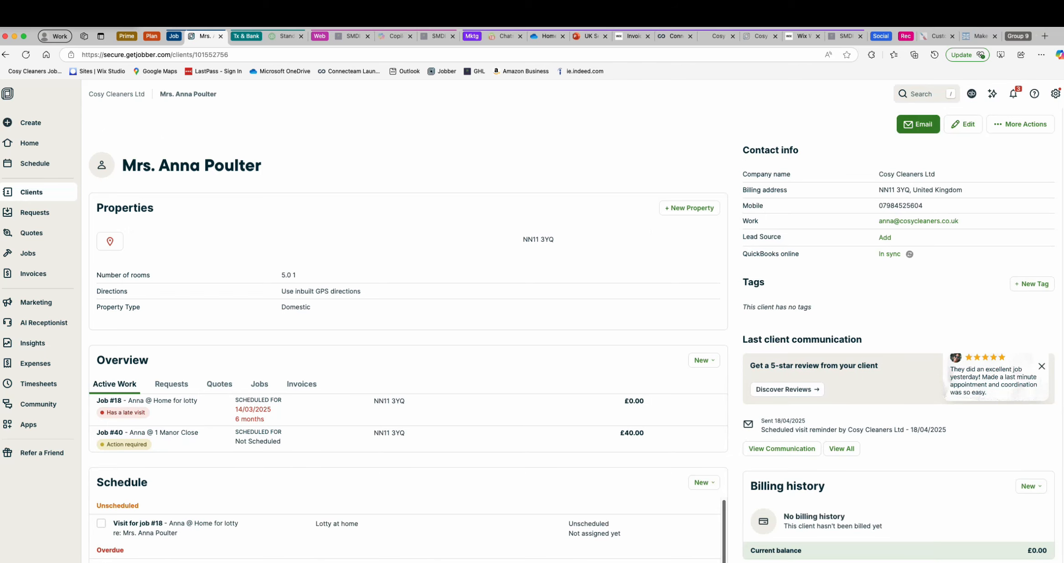
scroll(547, 319, "down", 3)
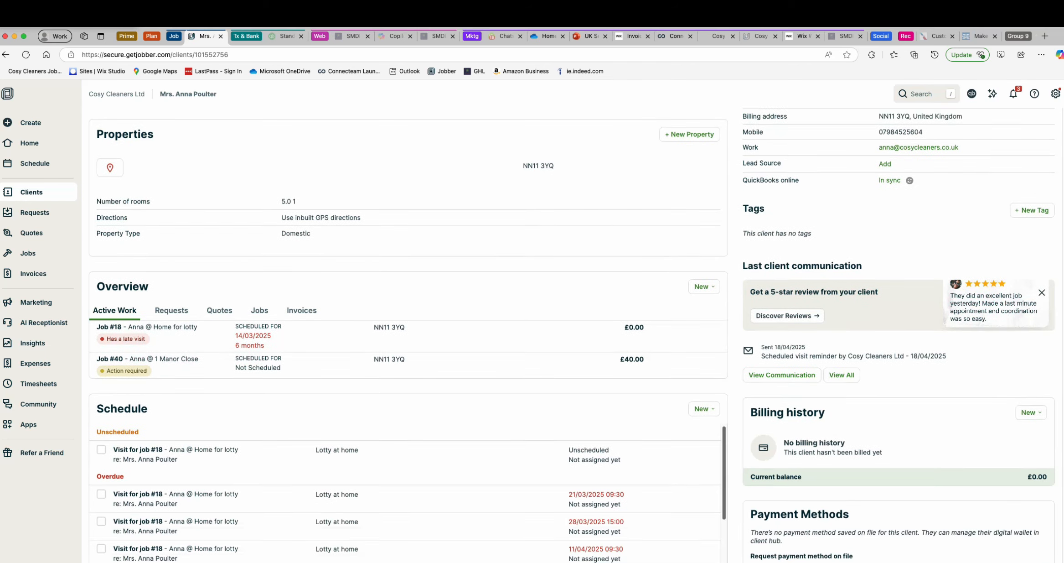
scroll(548, 319, "down", 5)
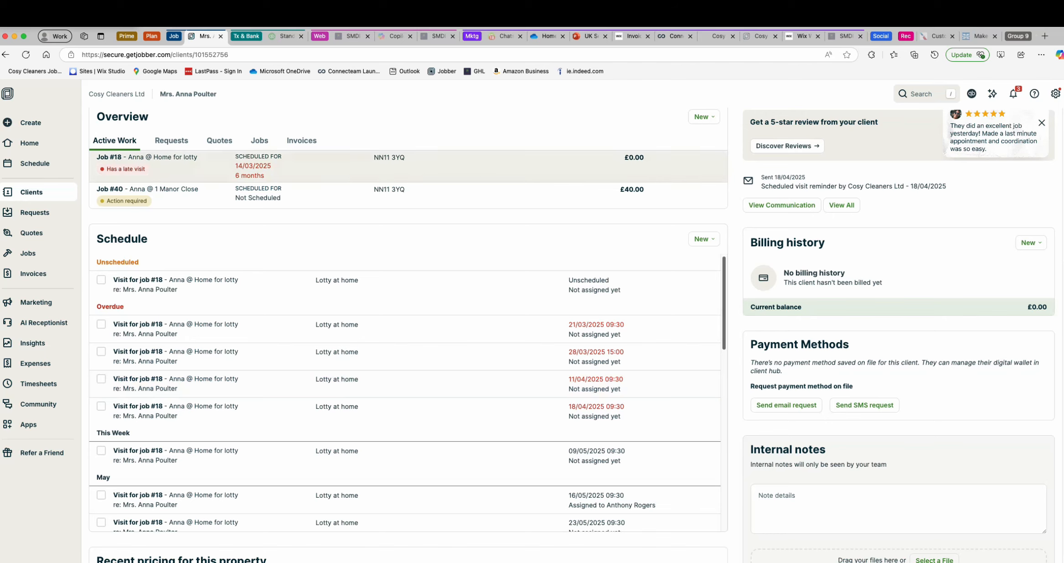
scroll(406, 278, "down", 1)
scroll(405, 296, "down", 10)
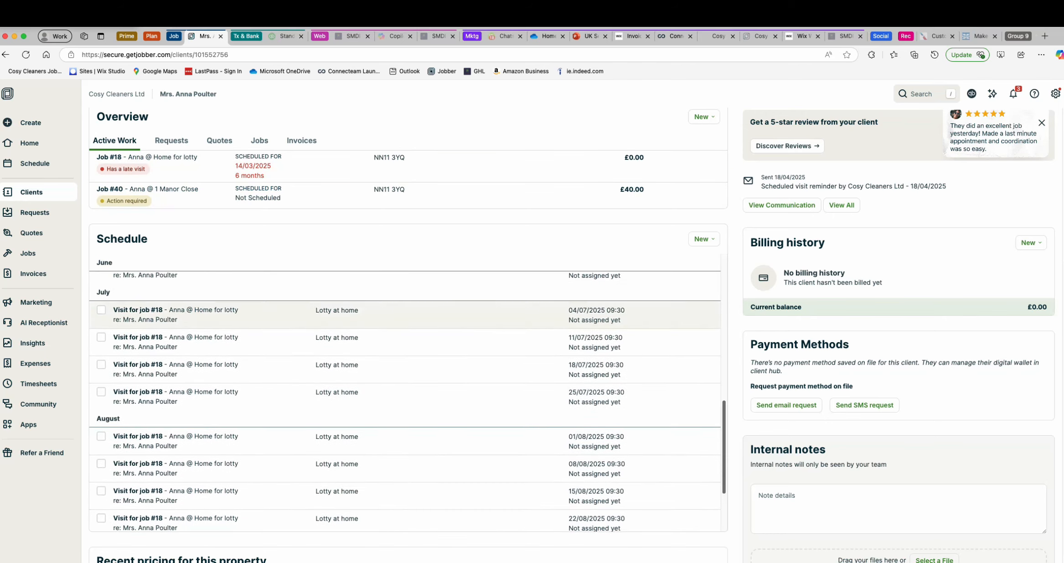
scroll(406, 410, "down", 6)
scroll(405, 319, "down", 1)
scroll(405, 319, "up", 7)
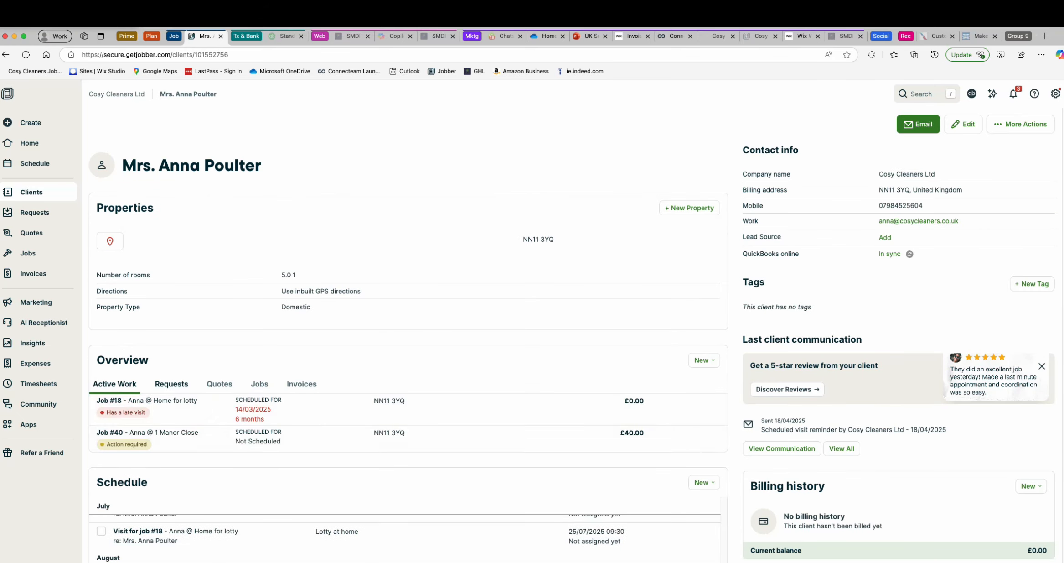
- Check the client's requests, and view the Cosy Cleaners website and its online booking form
left_click(171, 383)
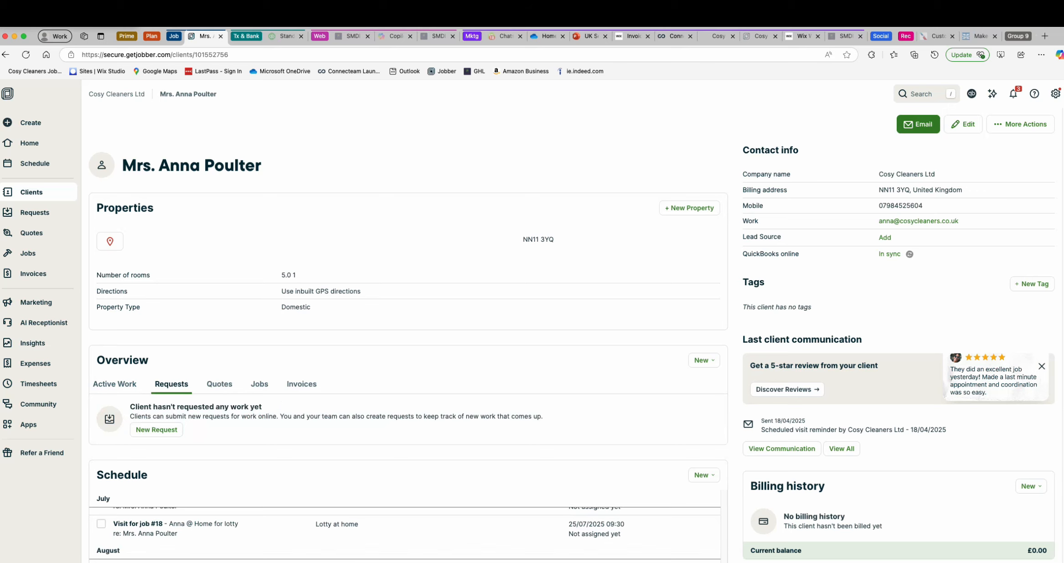
left_click(718, 36)
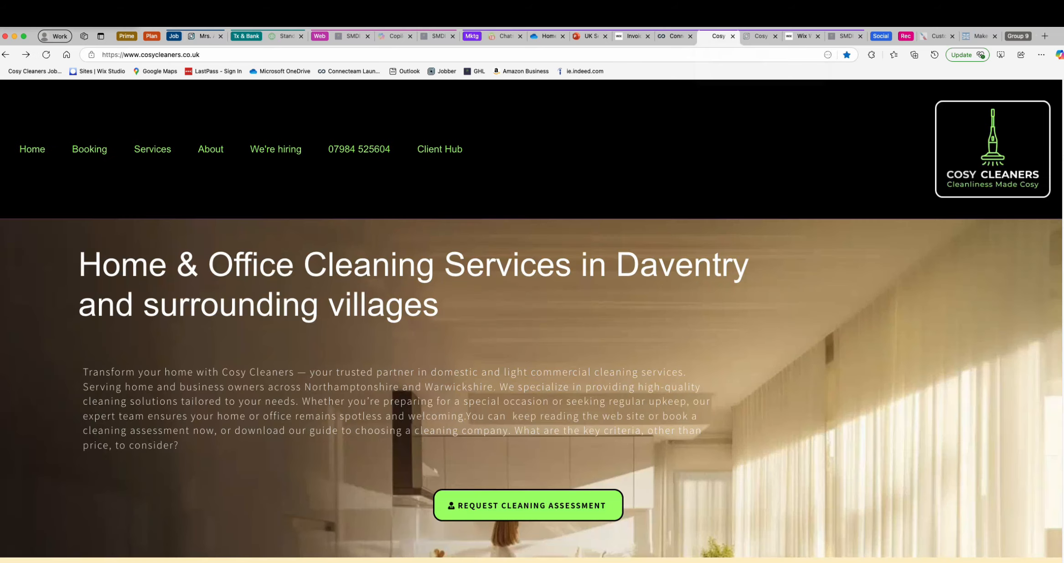
left_click(761, 36)
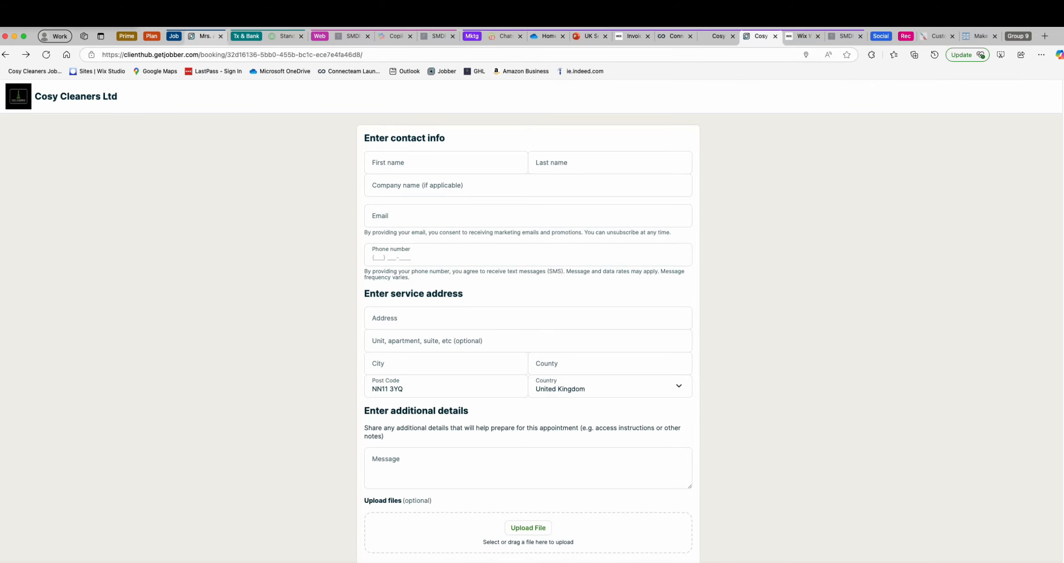
- Return to the client record and check the client's quotes, jobs and invoices
left_click(205, 36)
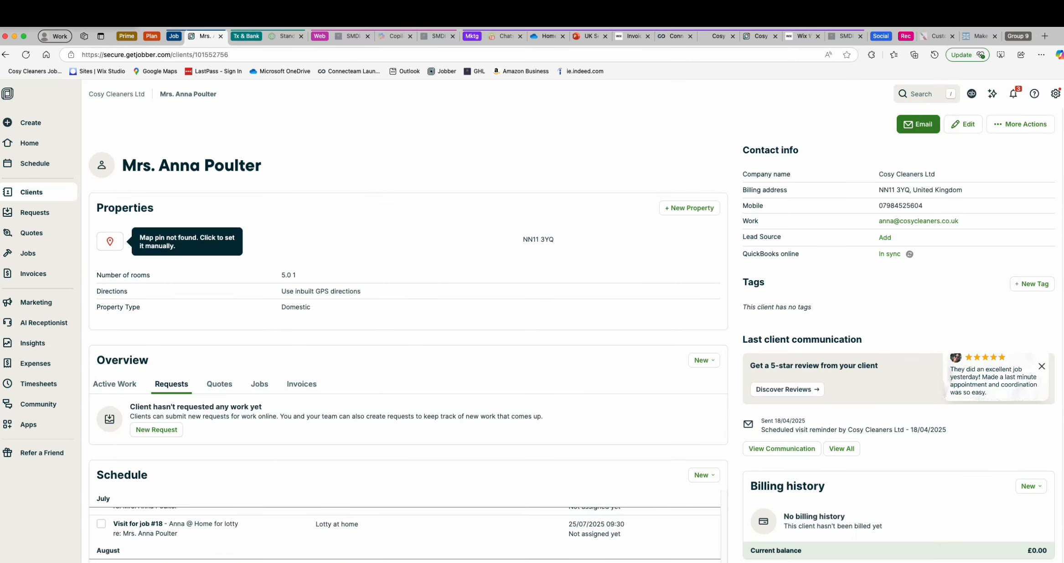
left_click(219, 384)
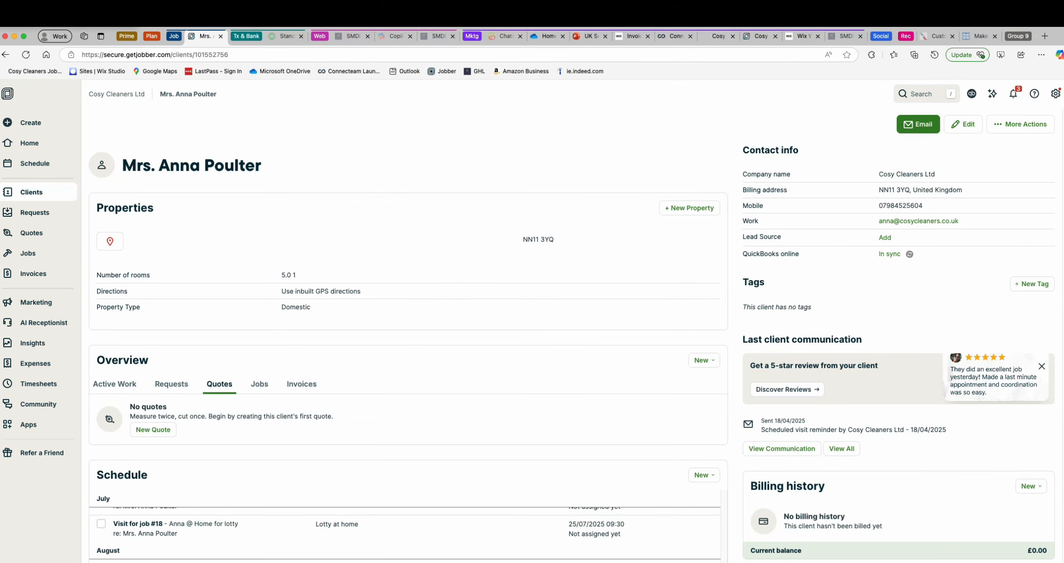
left_click(260, 384)
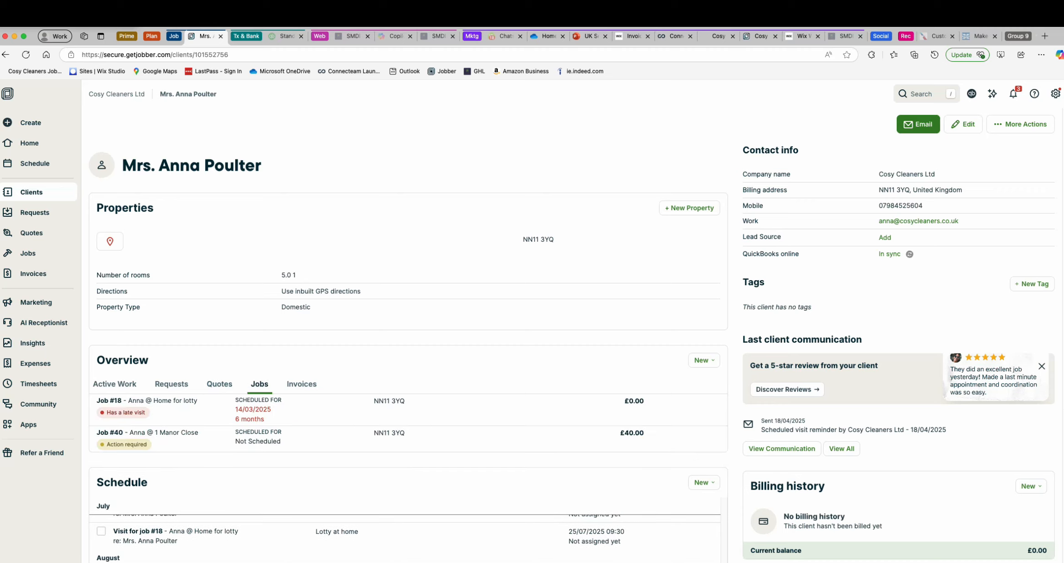
left_click(301, 383)
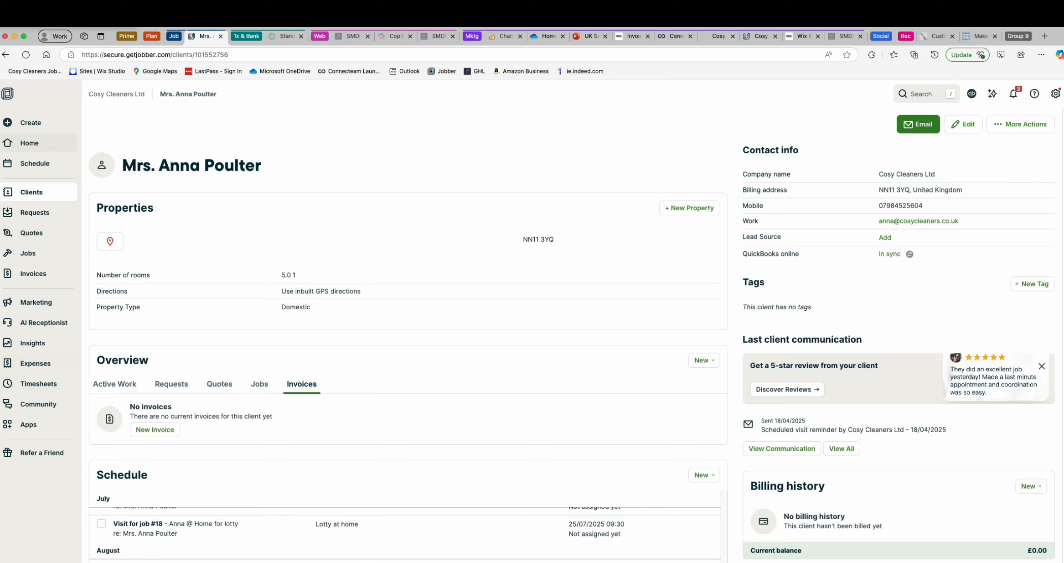
- Start a new request with House interior cleaning as the service type and Deep clean as the clean type, keeping the form open
left_click(34, 213)
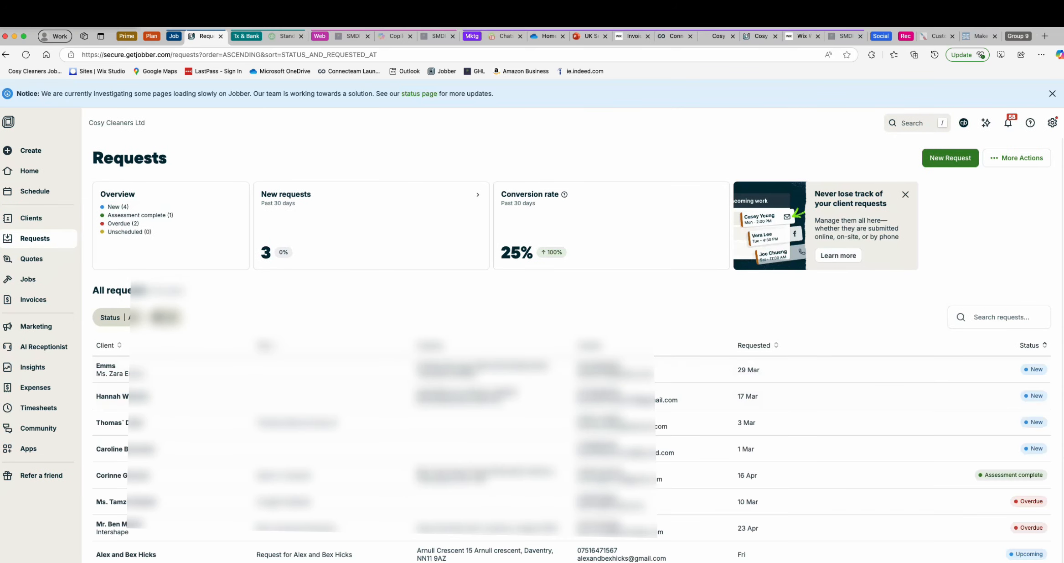
left_click(950, 158)
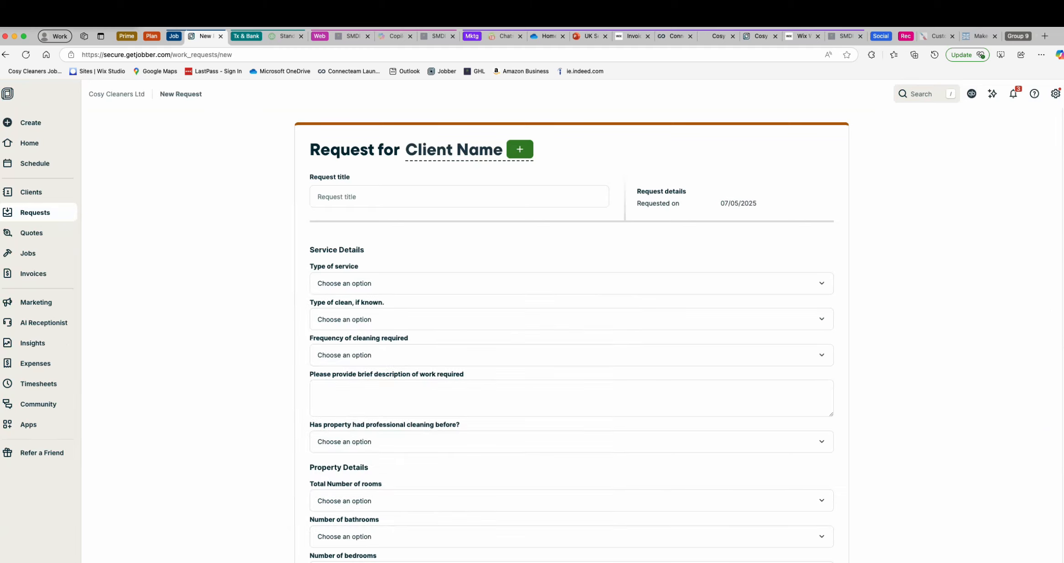
left_click(571, 283)
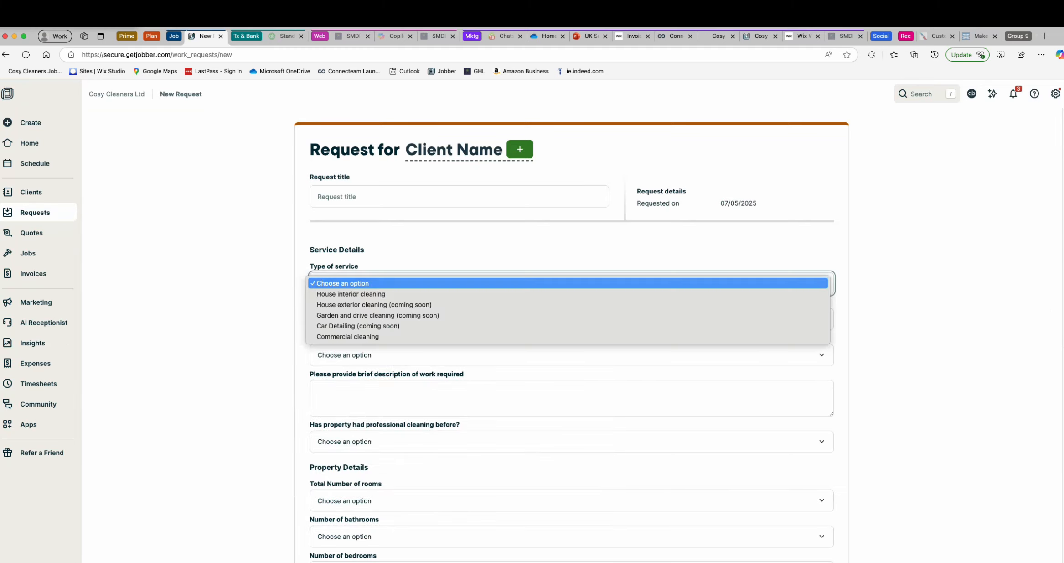
left_click(568, 294)
left_click(571, 320)
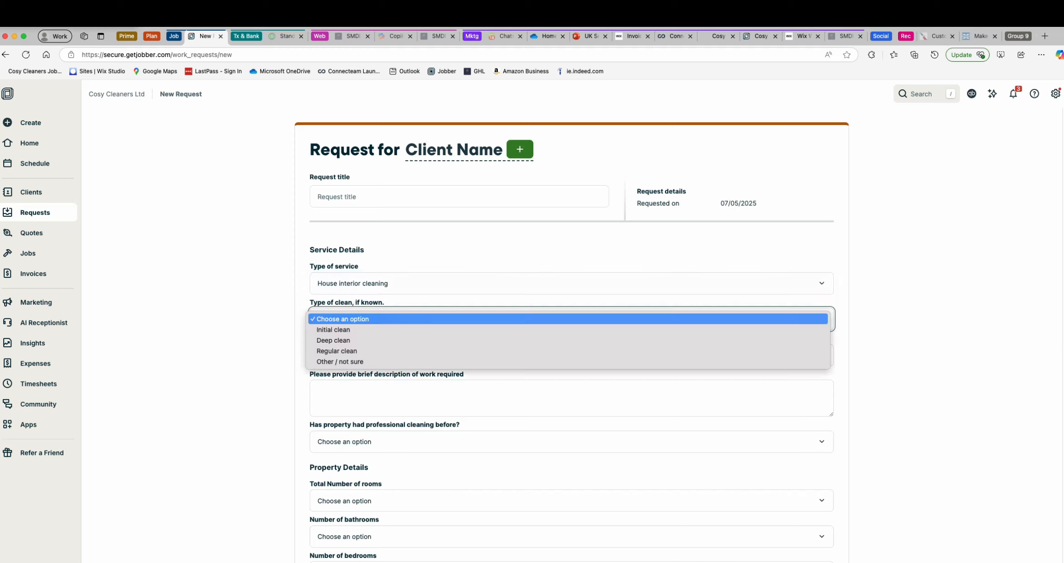
left_click(568, 340)
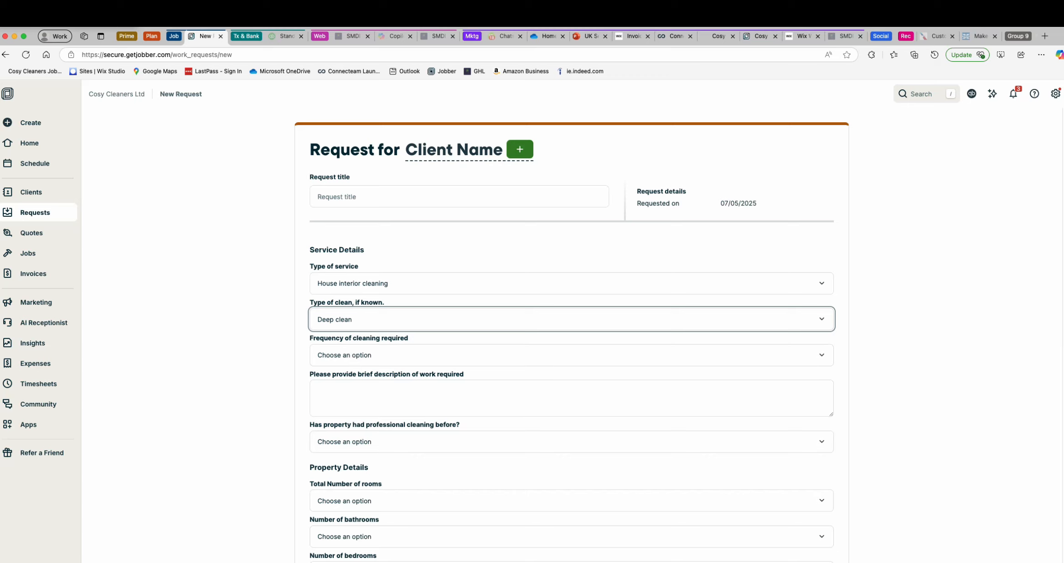
scroll(570, 319, "down", 10)
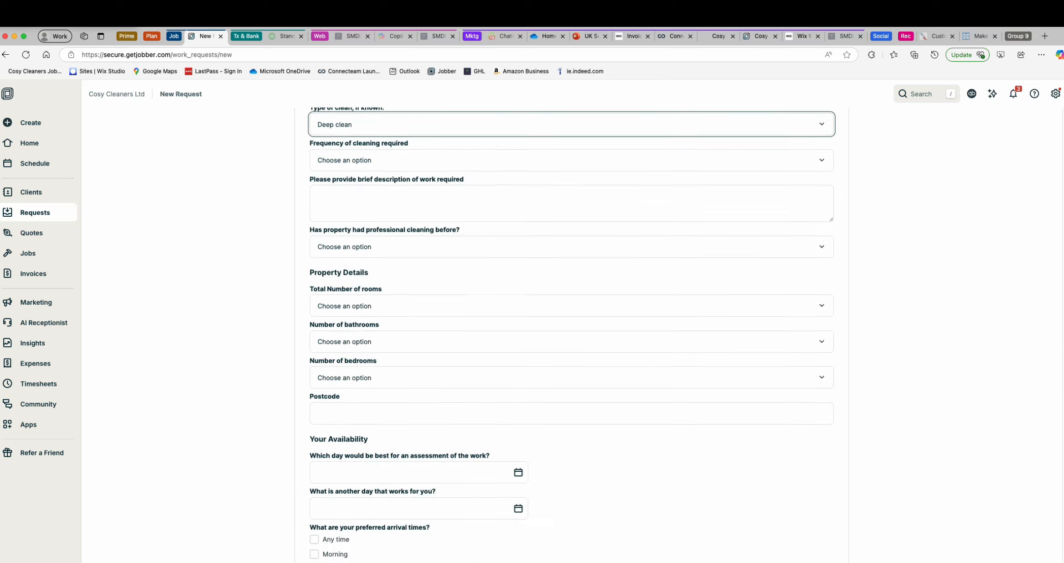
scroll(570, 319, "up", 10)
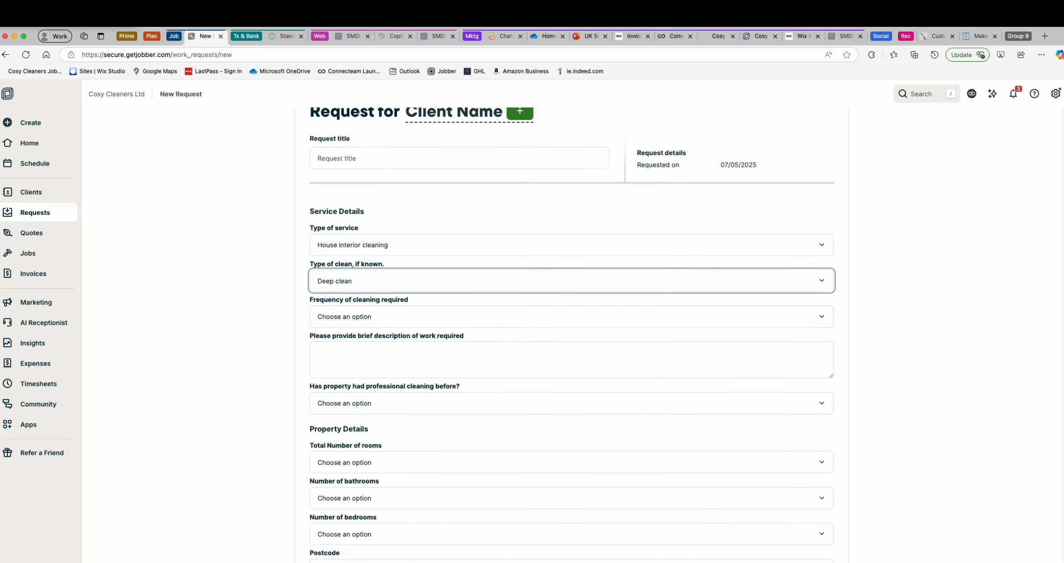
left_click(36, 213)
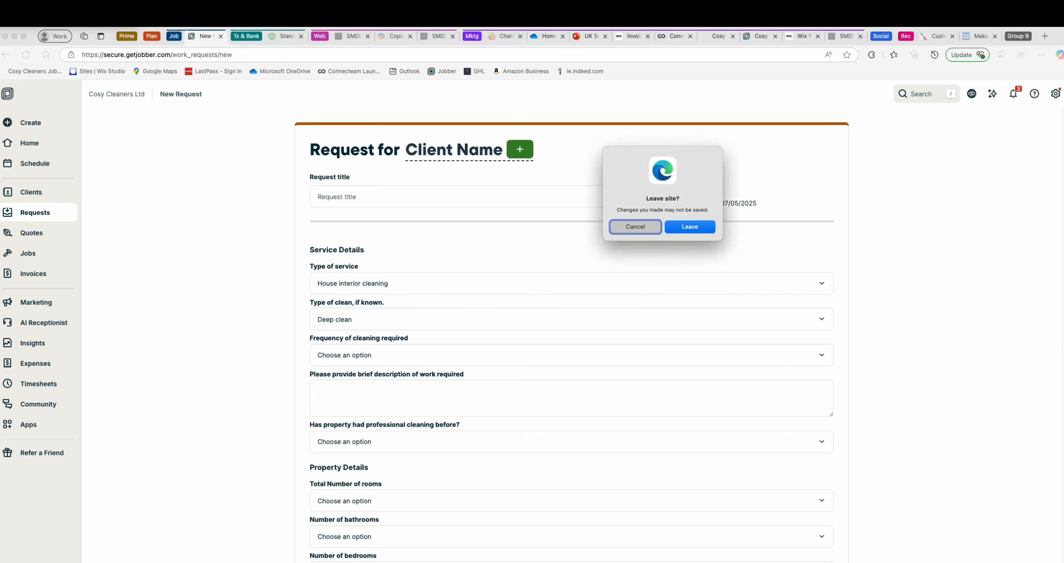
key("Escape")
- Mark the request as requiring an on-site assessment and assign the first listed team member to it
scroll(570, 319, "down", 10)
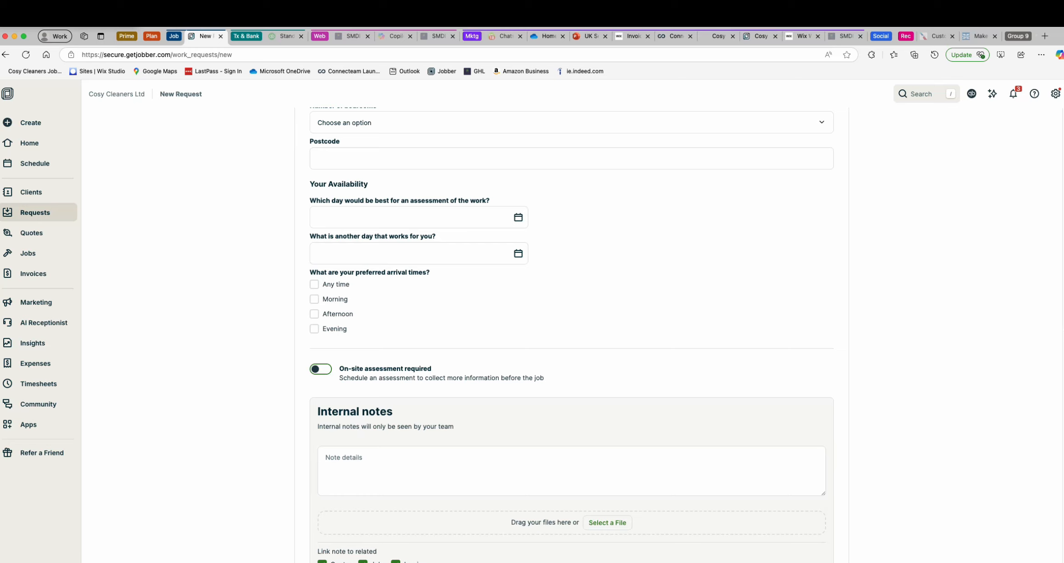
left_click(321, 369)
scroll(571, 333, "down", 1)
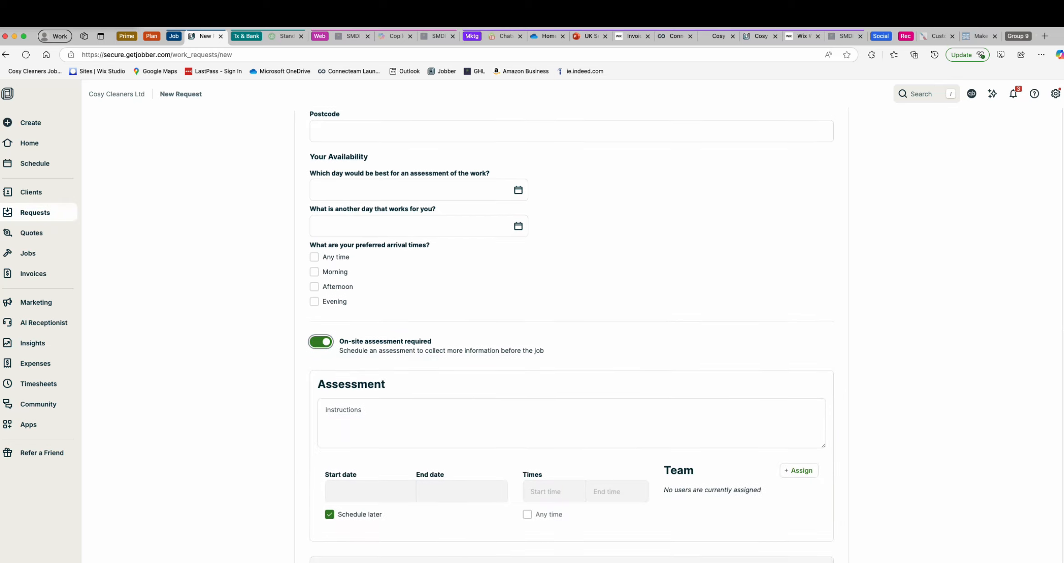
left_click(799, 467)
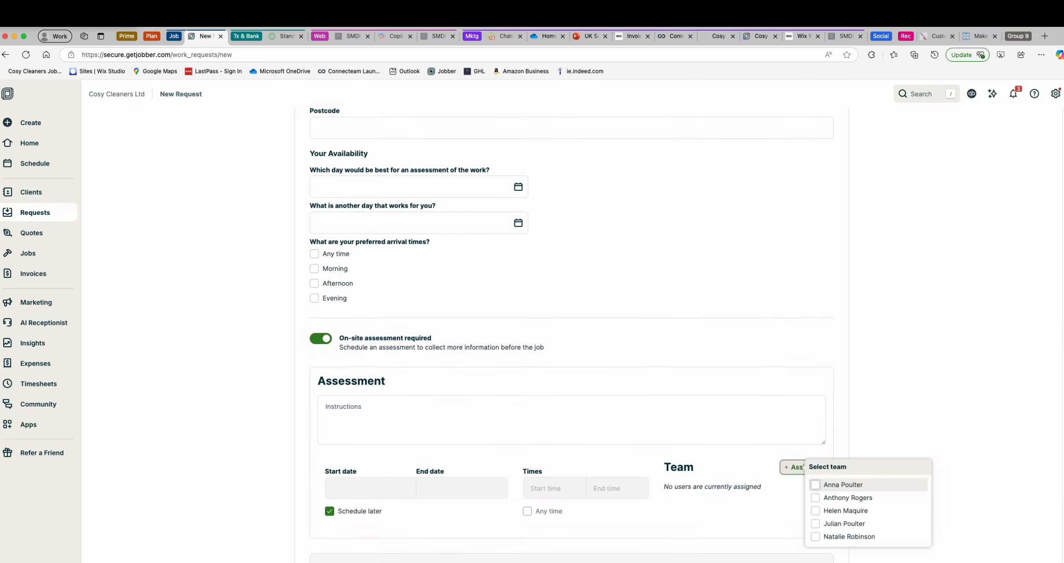
left_click(815, 484)
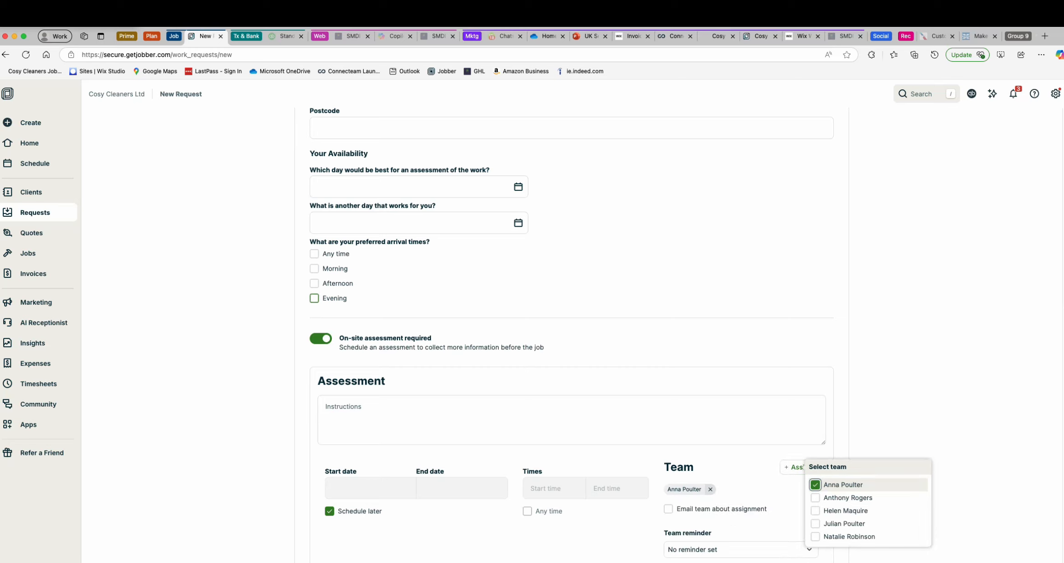
left_click(639, 307)
scroll(572, 333, "up", 15)
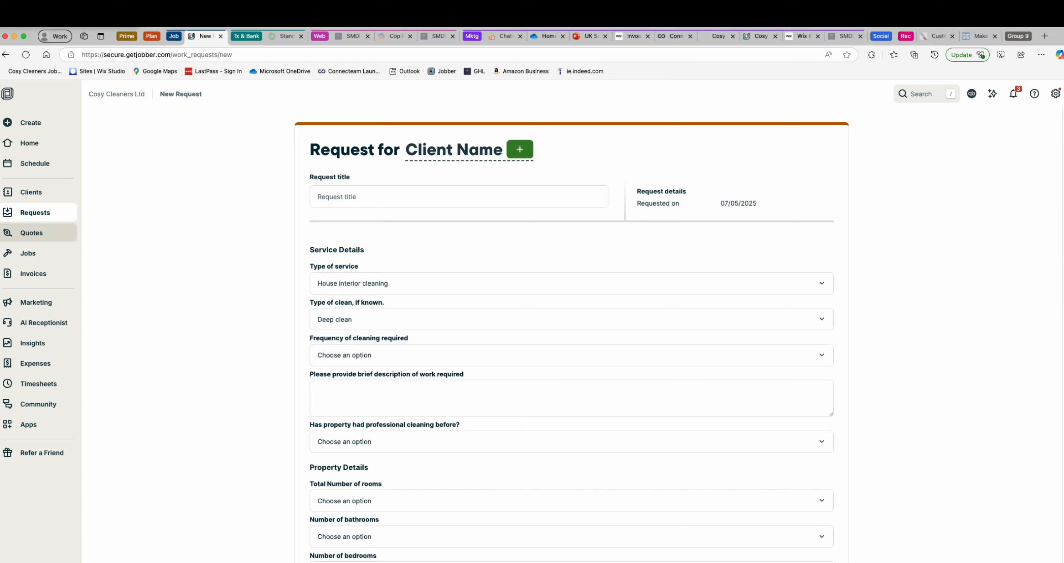
- Leave the unsaved request and look through the list of quotes
left_click(31, 232)
key("Return")
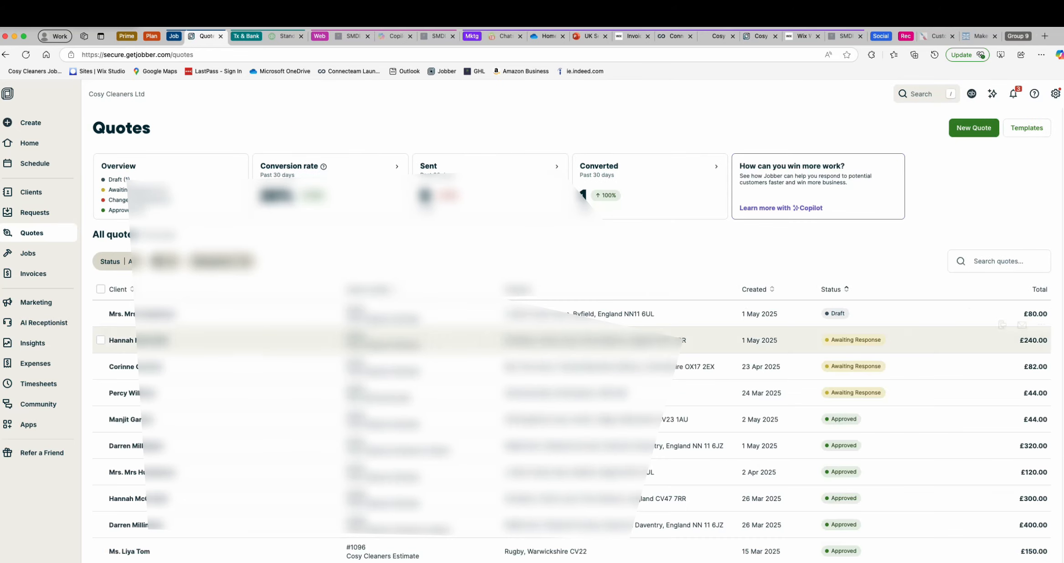
scroll(1021, 340, "down", 4)
scroll(1021, 340, "up", 5)
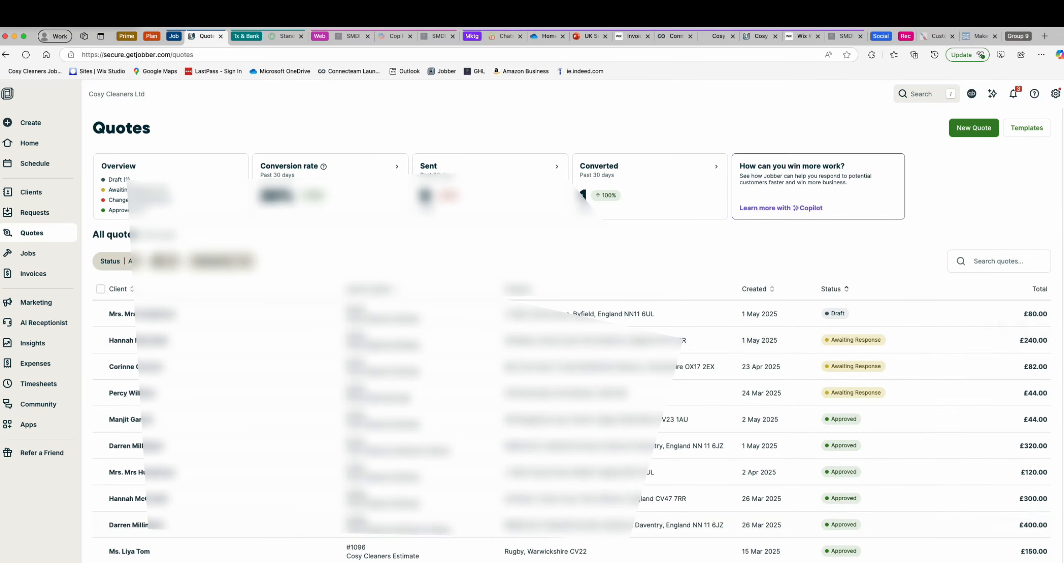
- Start a new quote from the Cosy Cleaners Estimate template and rate the opportunity four stars
left_click(974, 128)
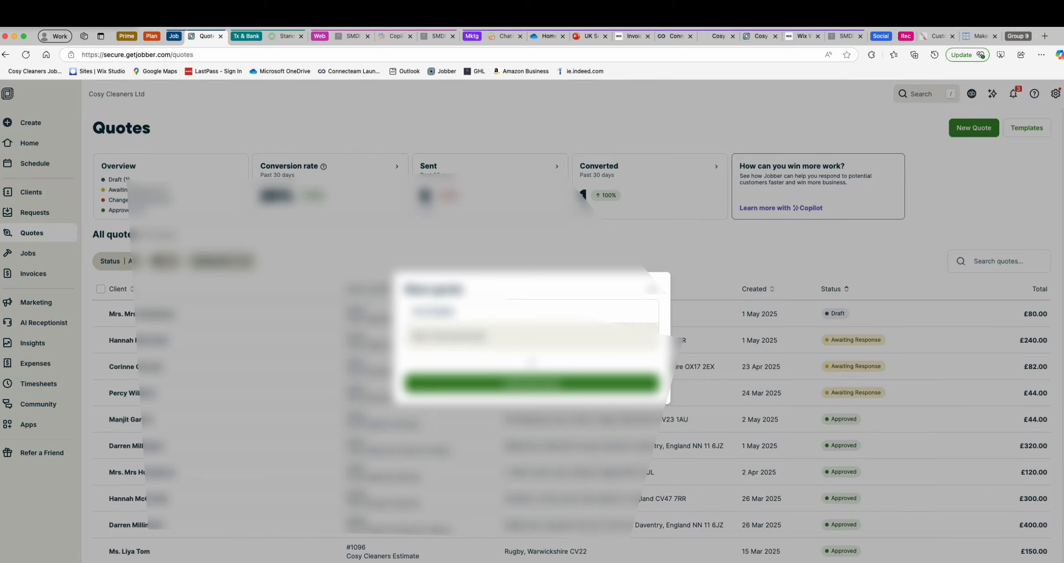
left_click(456, 336)
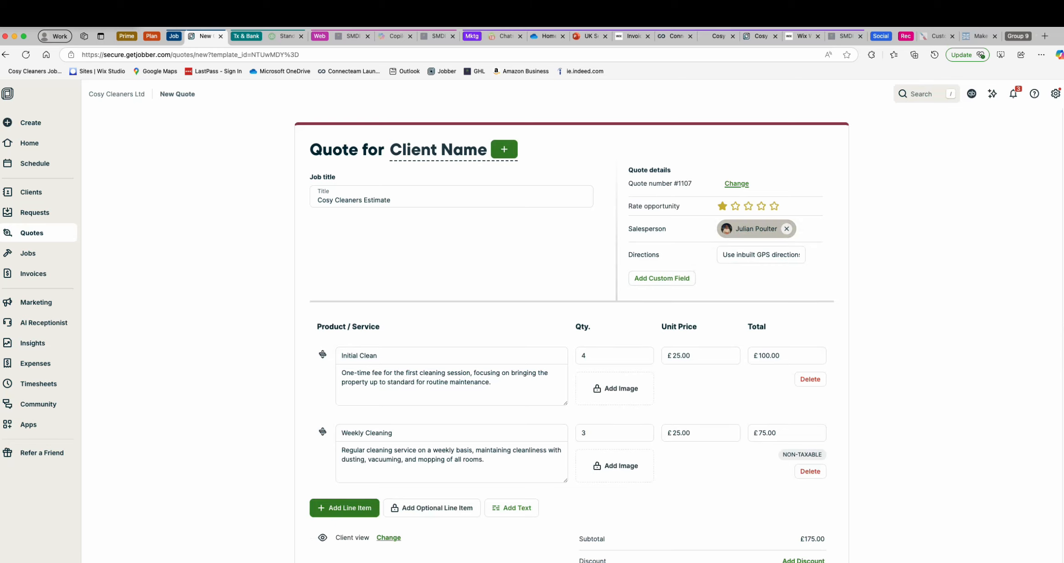
left_click(761, 206)
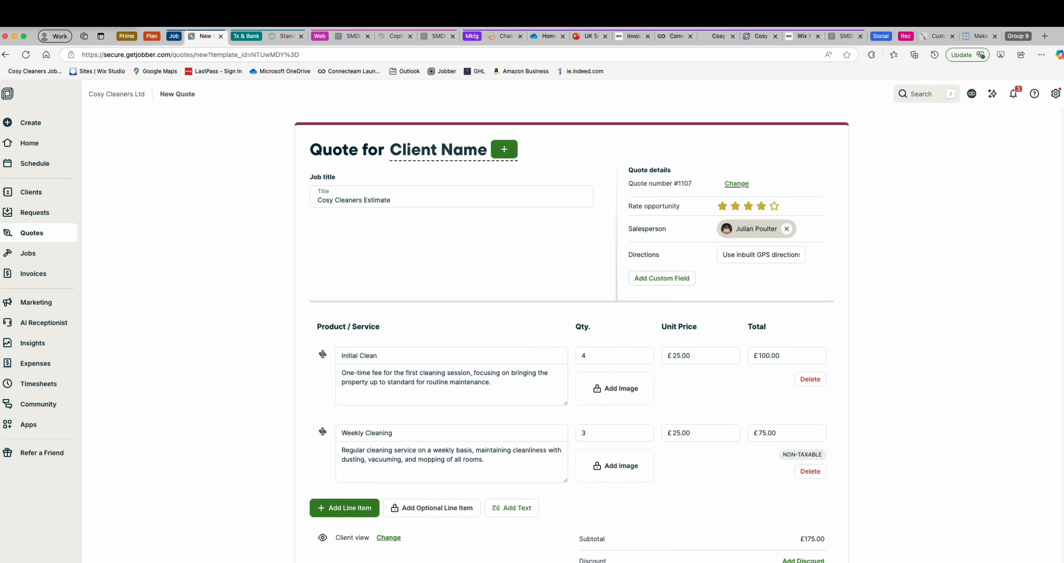
scroll(572, 334, "down", 3)
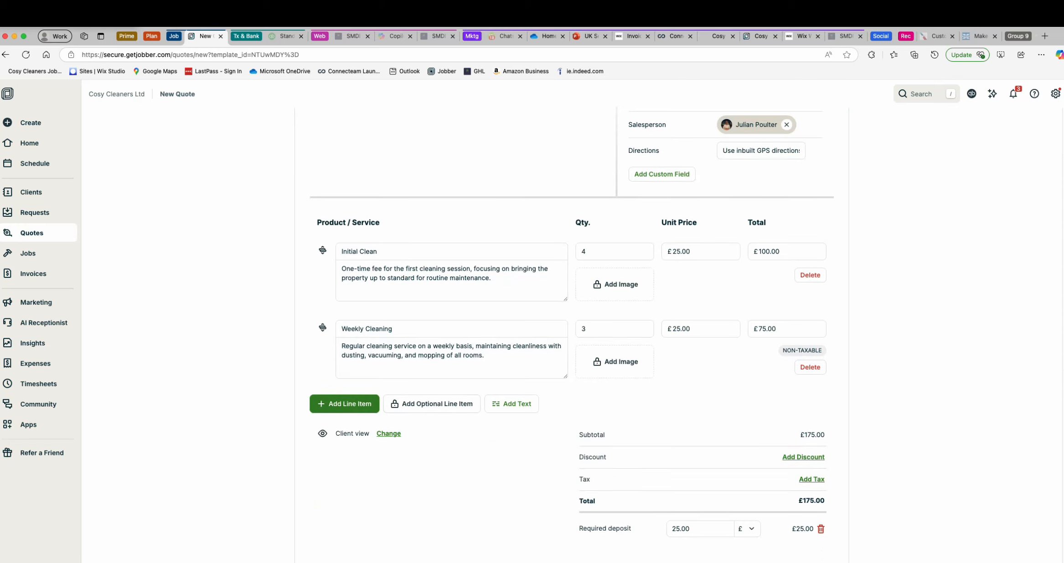
- Delete the Initial Clean line item from the quote and check the Weekly Cleaning quantity and required deposit fields
left_click(809, 275)
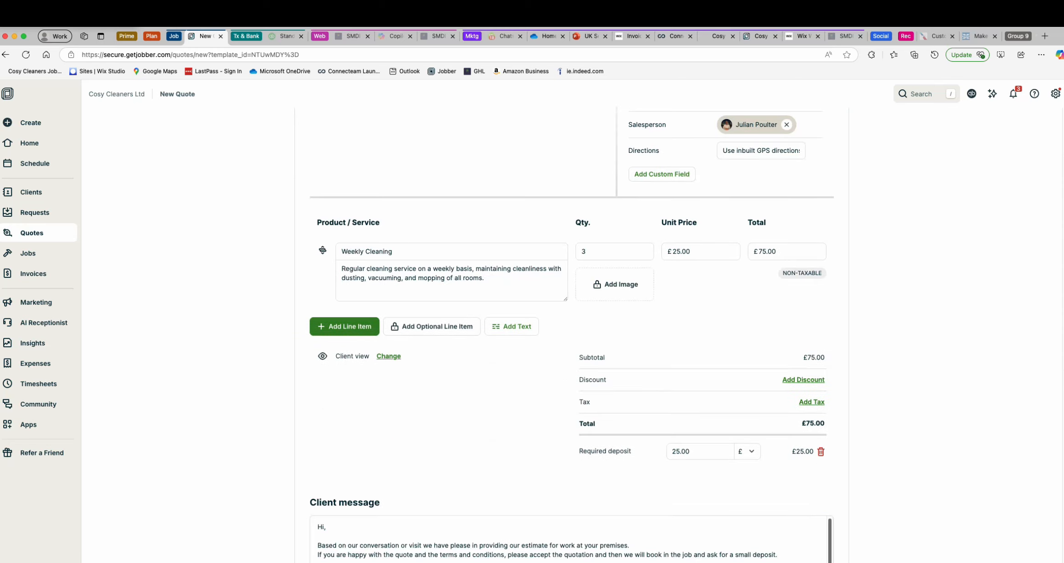
left_click(615, 251)
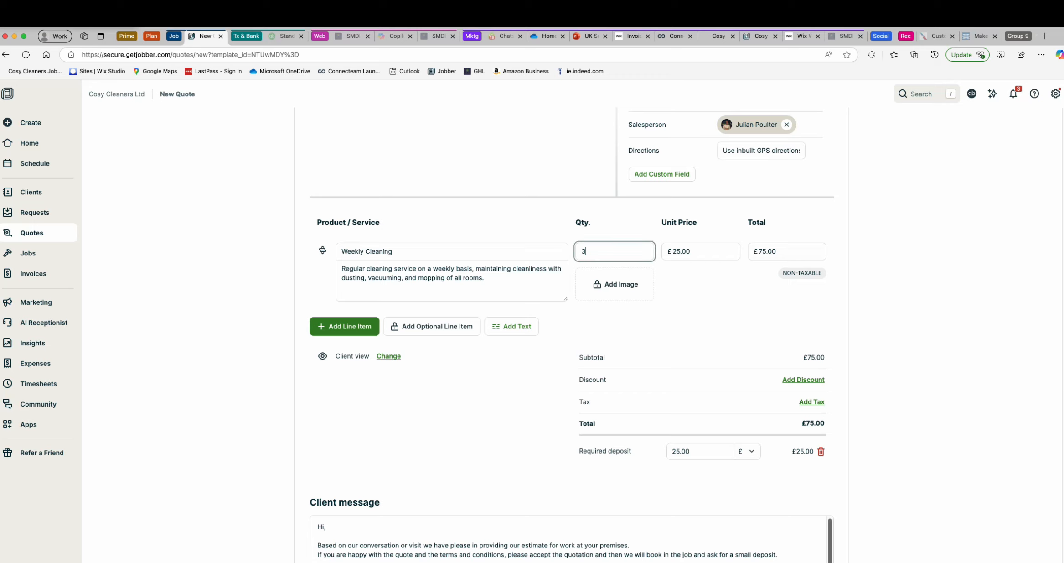
scroll(572, 319, "down", 5)
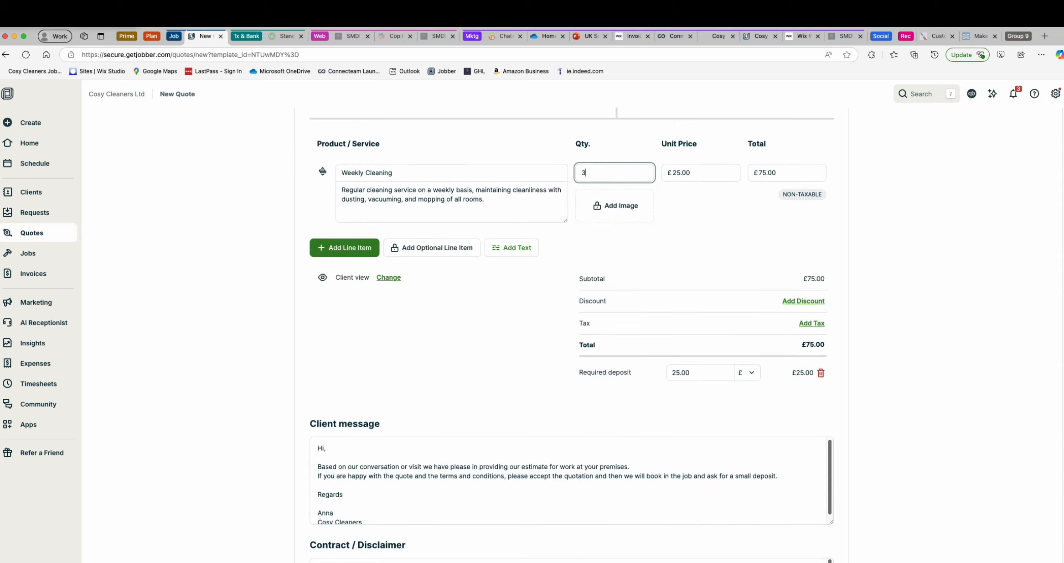
left_click(701, 299)
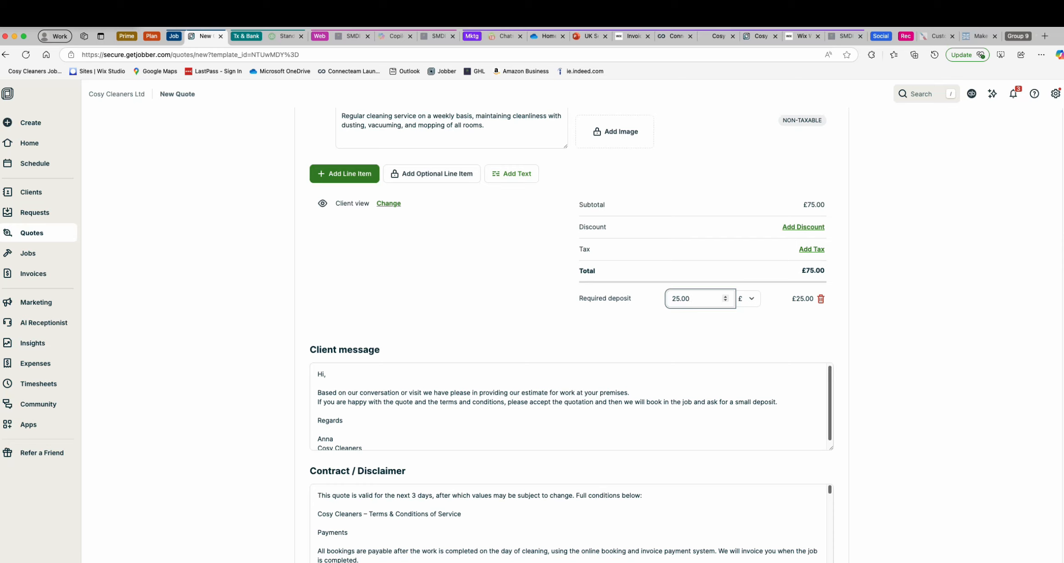
- Review the quote's details, deposit, client message, contract terms and internal notes section
scroll(570, 320, "up", 5)
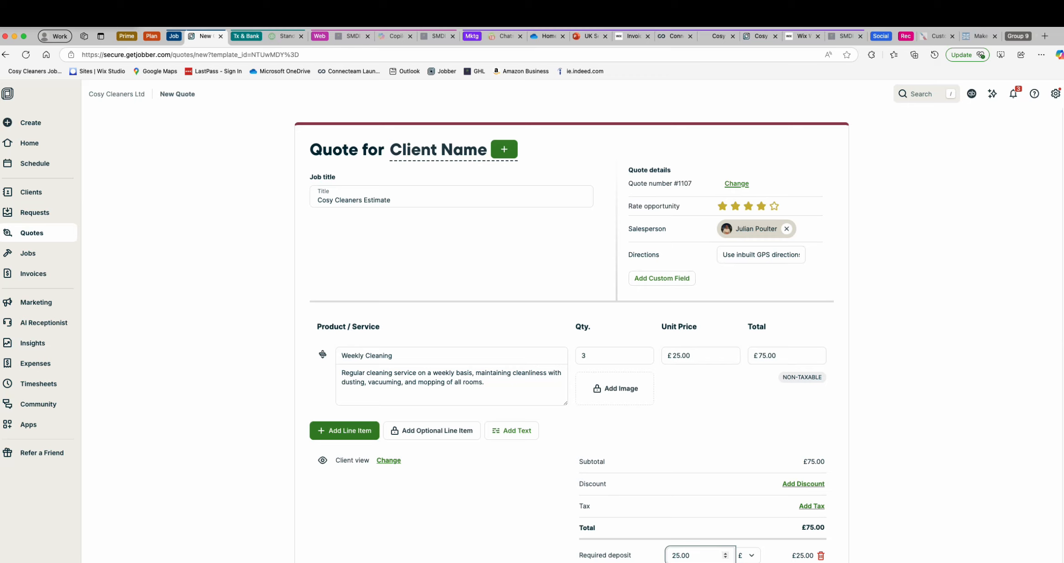
scroll(570, 332, "down", 1)
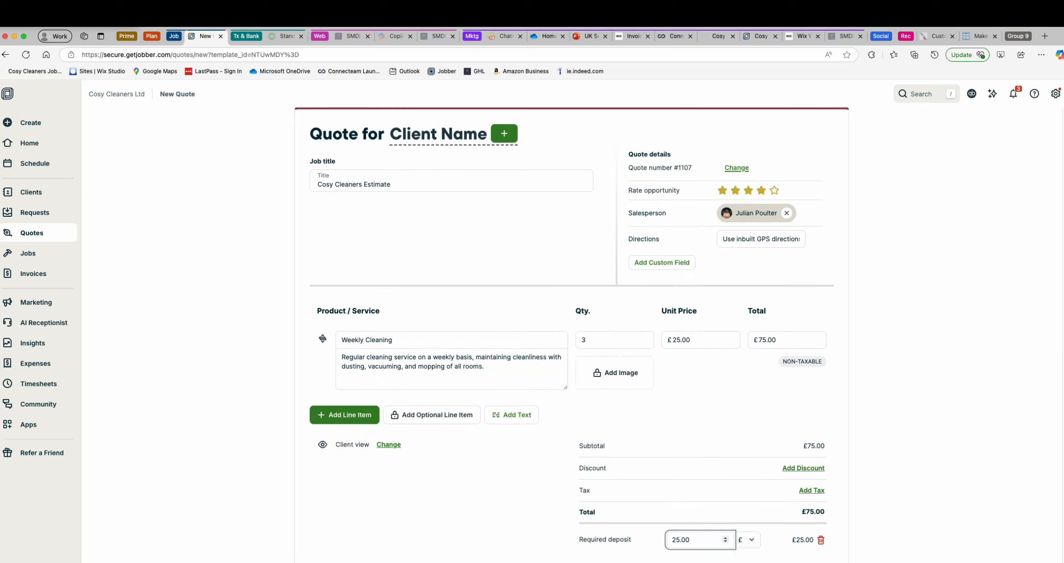
scroll(570, 319, "down", 3)
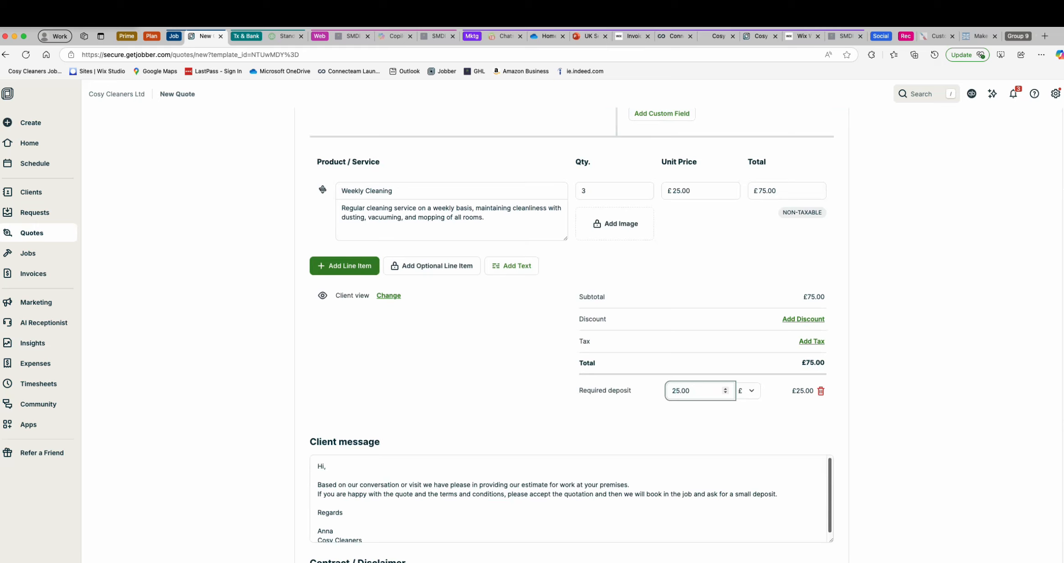
scroll(570, 333, "down", 4)
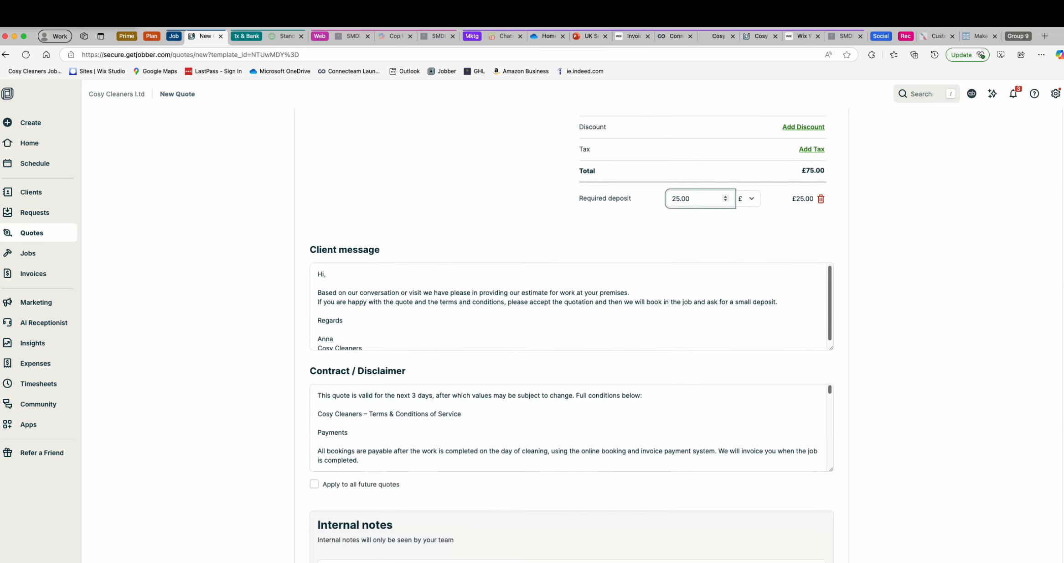
scroll(572, 319, "down", 3)
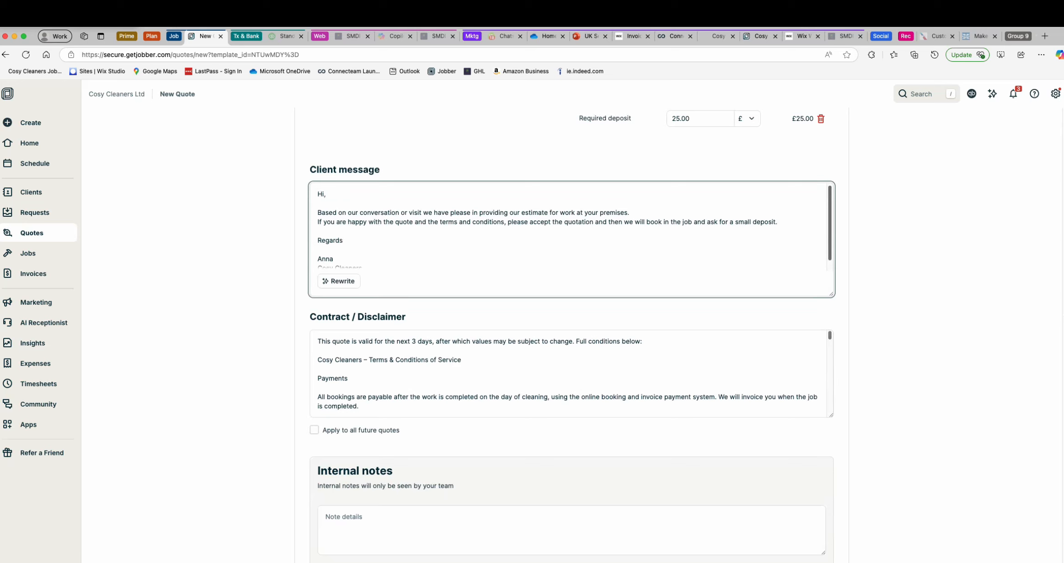
left_click(570, 373)
scroll(570, 351, "down", 15)
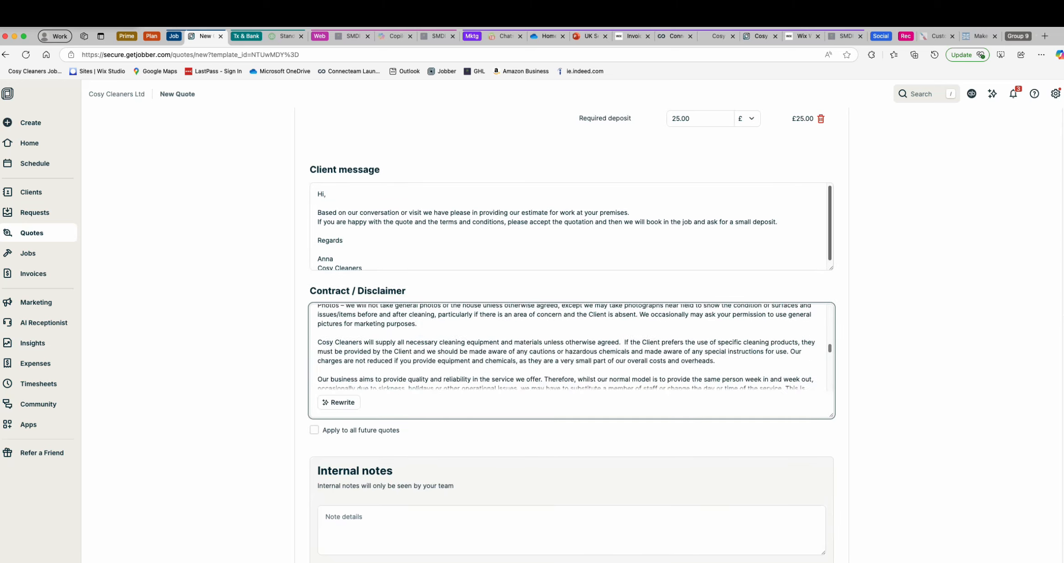
scroll(570, 351, "up", 15)
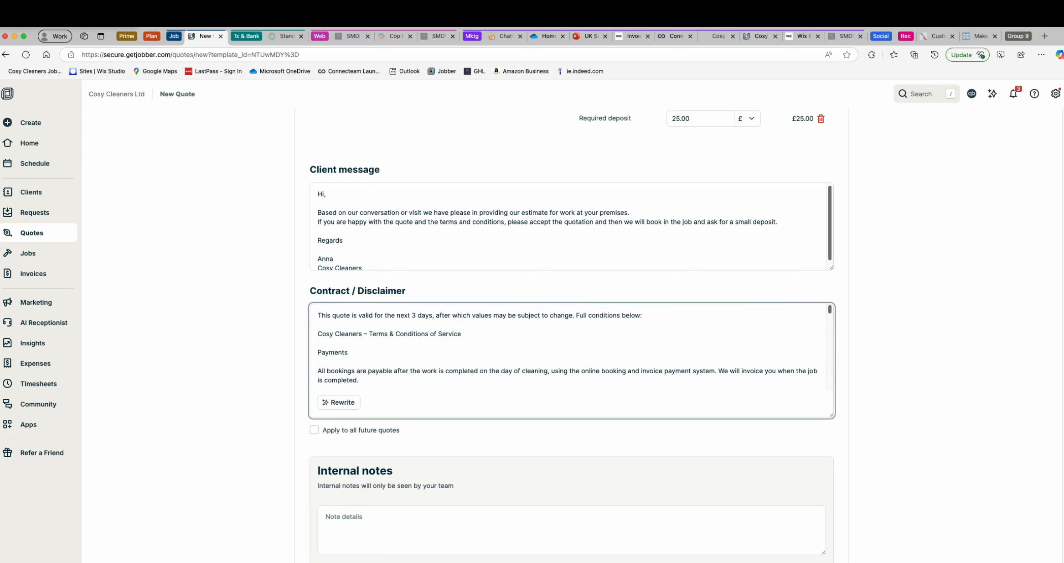
scroll(570, 365, "down", 6)
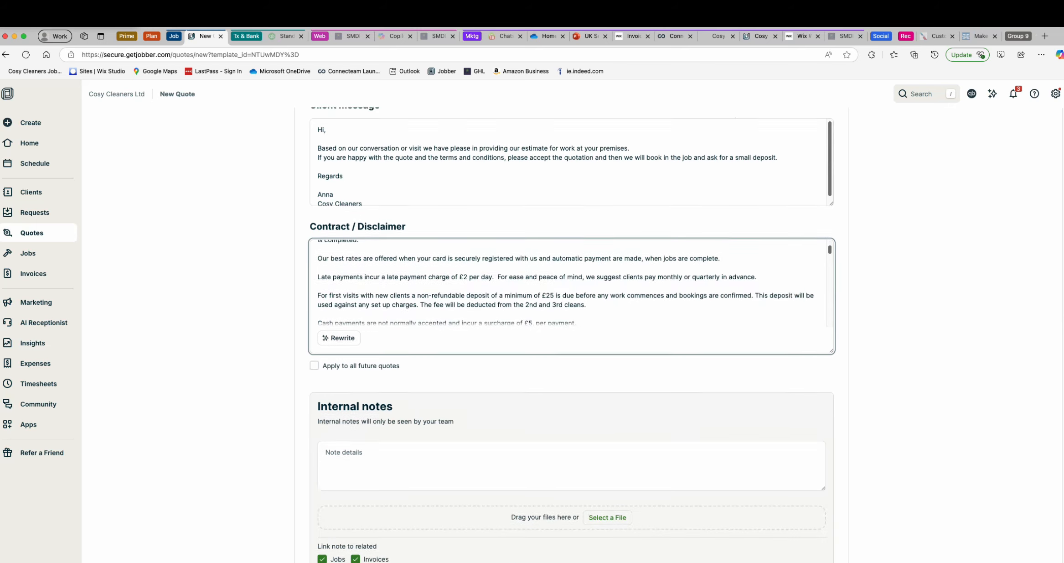
scroll(570, 364, "down", 2)
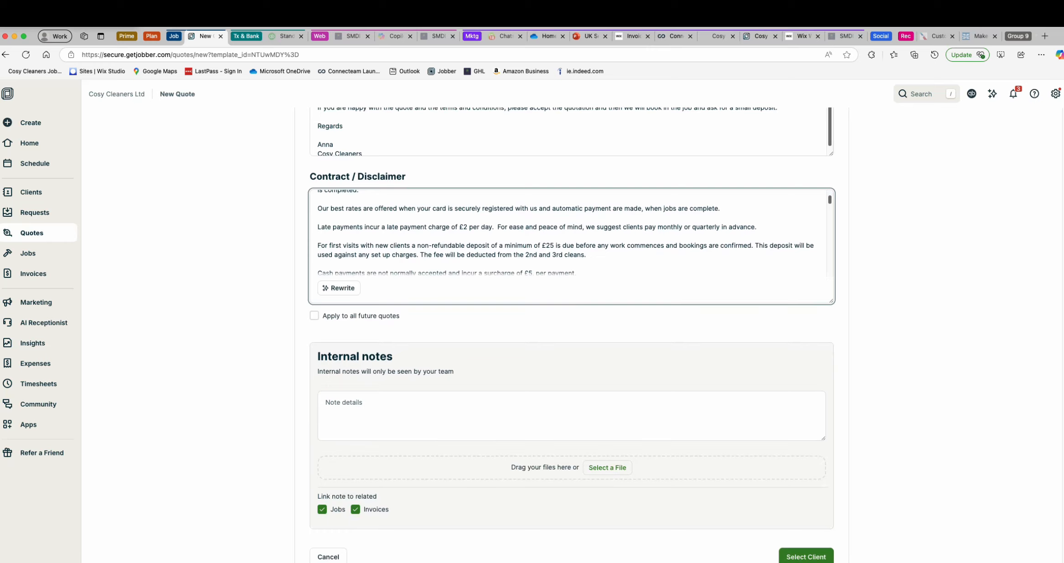
- Try the client selection for the quote and go back over its heading, line item and totals
left_click(806, 557)
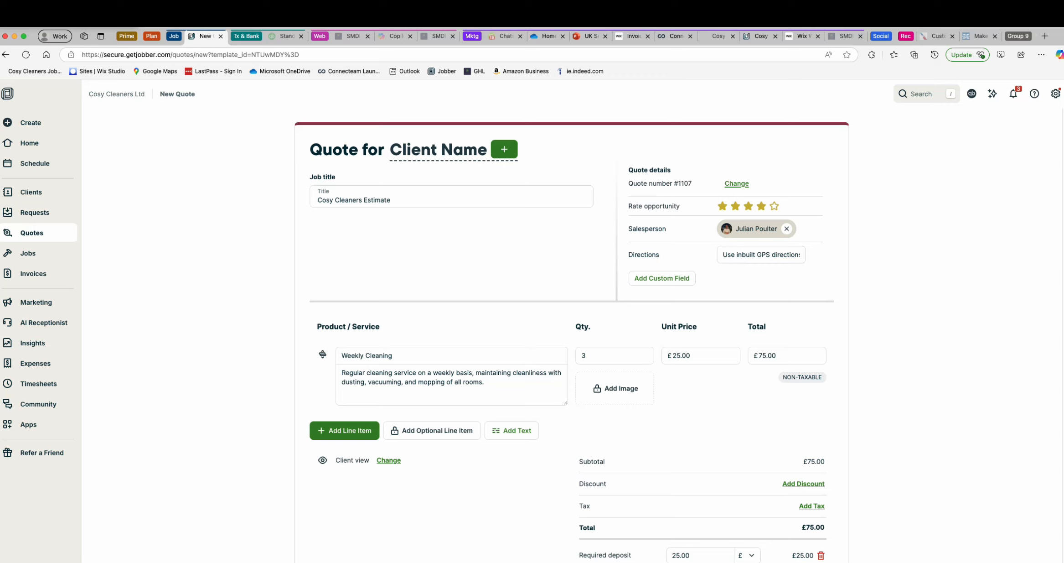
scroll(572, 337, "down", 8)
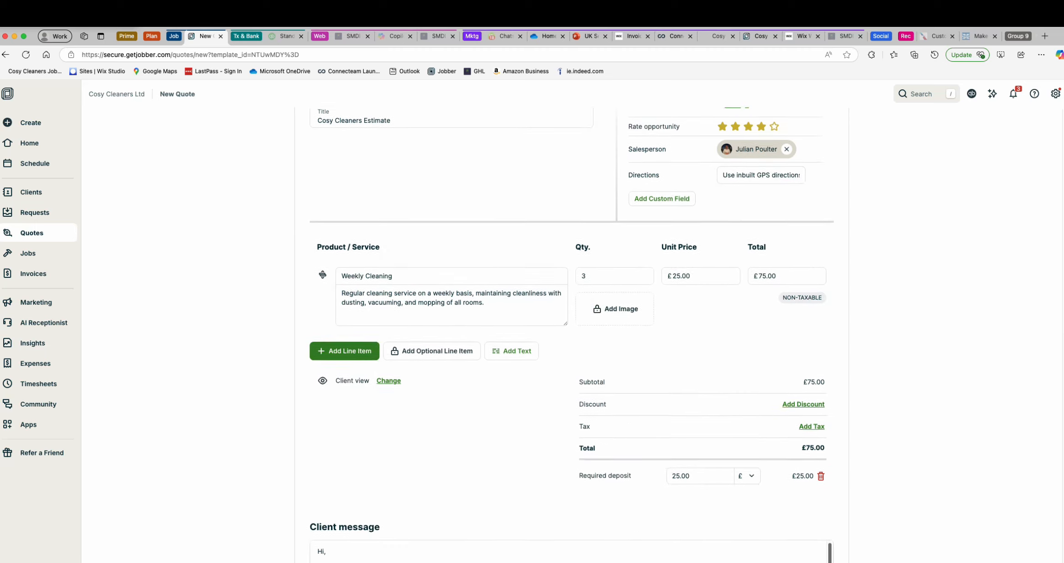
scroll(572, 337, "up", 7)
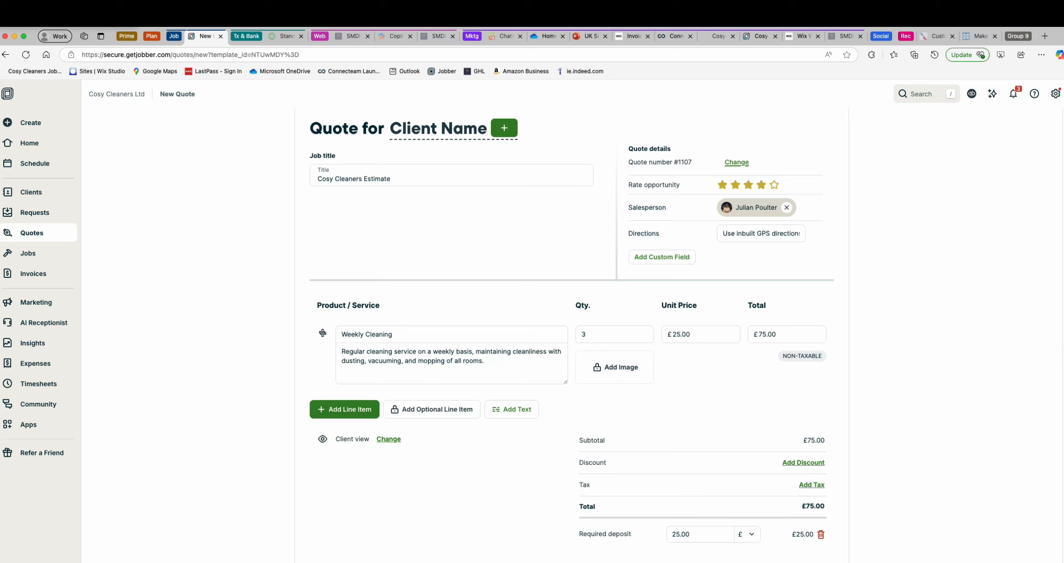
scroll(572, 338, "down", 4)
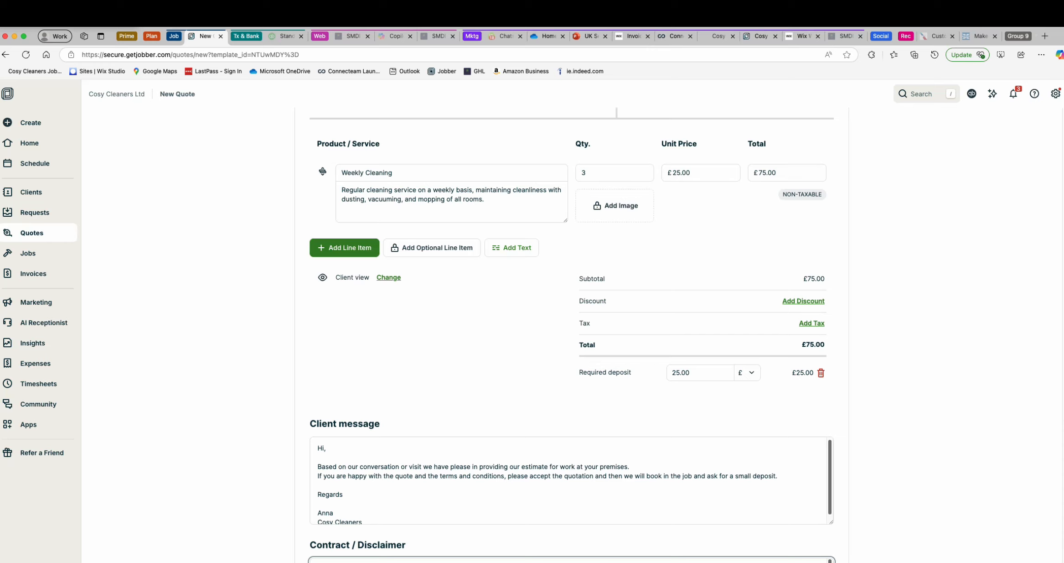
scroll(571, 338, "up", 5)
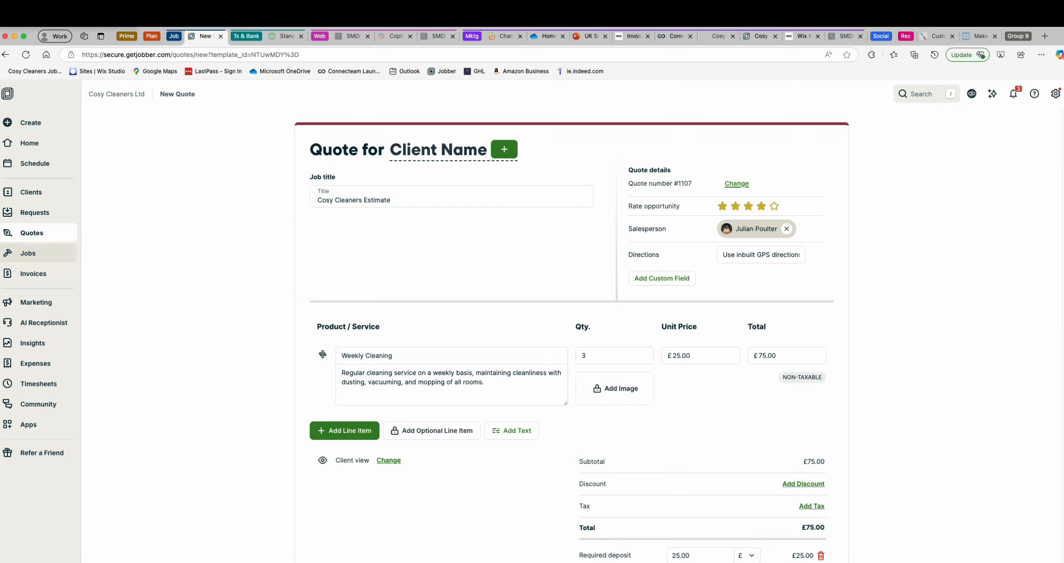
- Leave the unsaved quote and start a new job set up as a recurring job
left_click(28, 253)
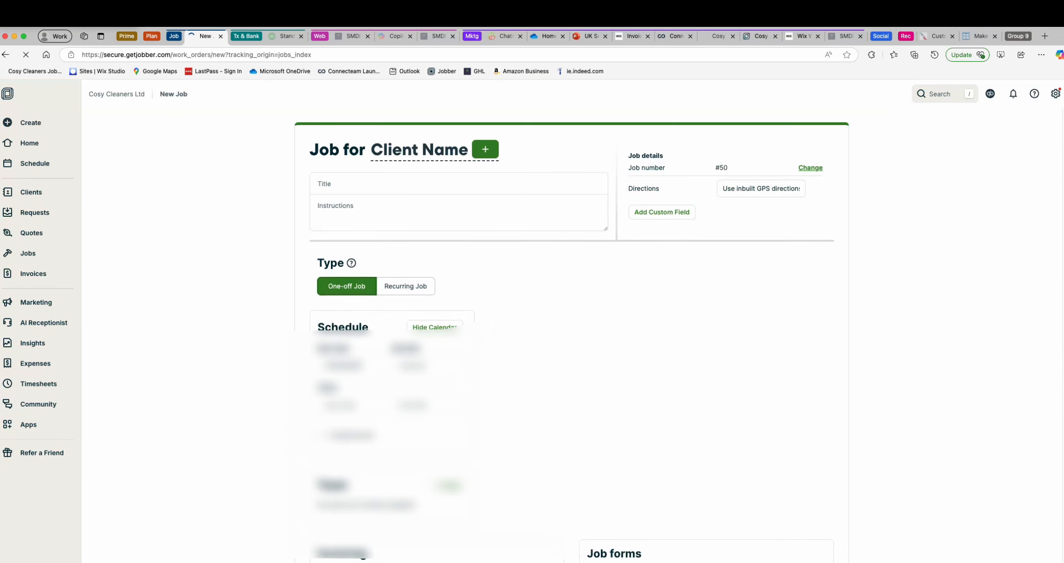
scroll(570, 333, "down", 4)
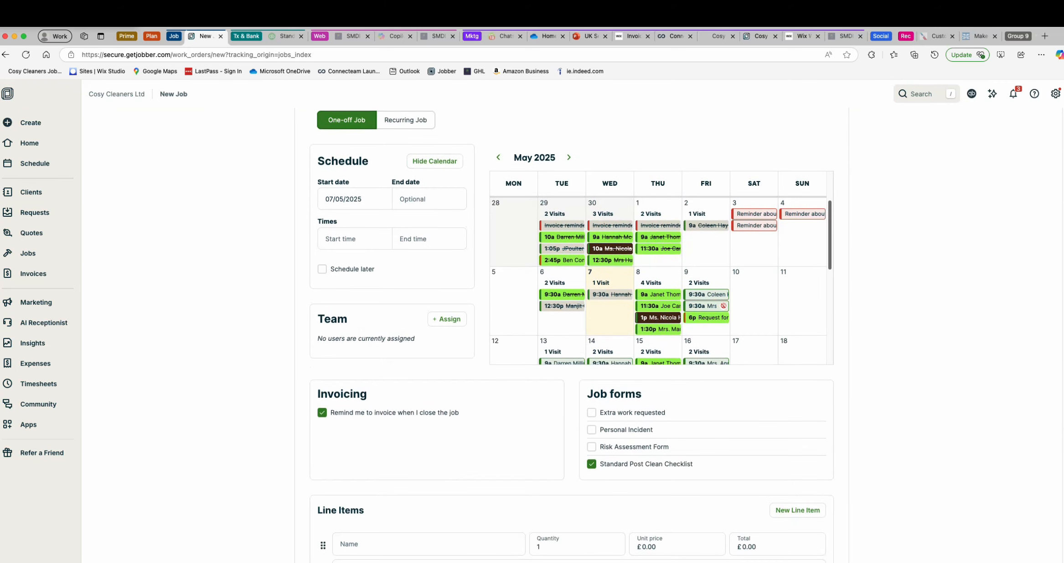
left_click(405, 120)
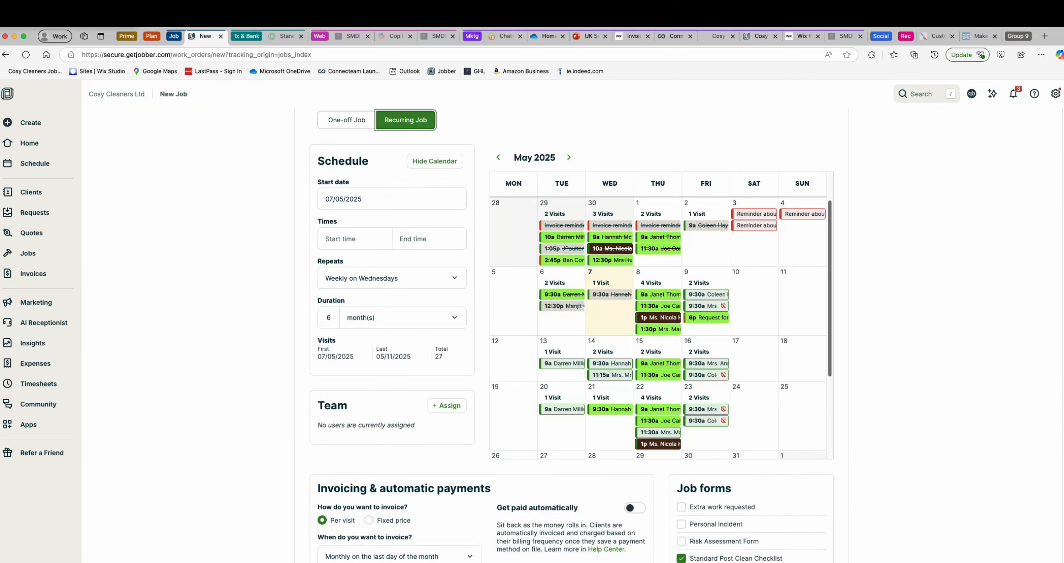
- Schedule the recurring job to start on 09/05/2025 at 10:00 and repeat every 2 weeks on Fridays
left_click(355, 238)
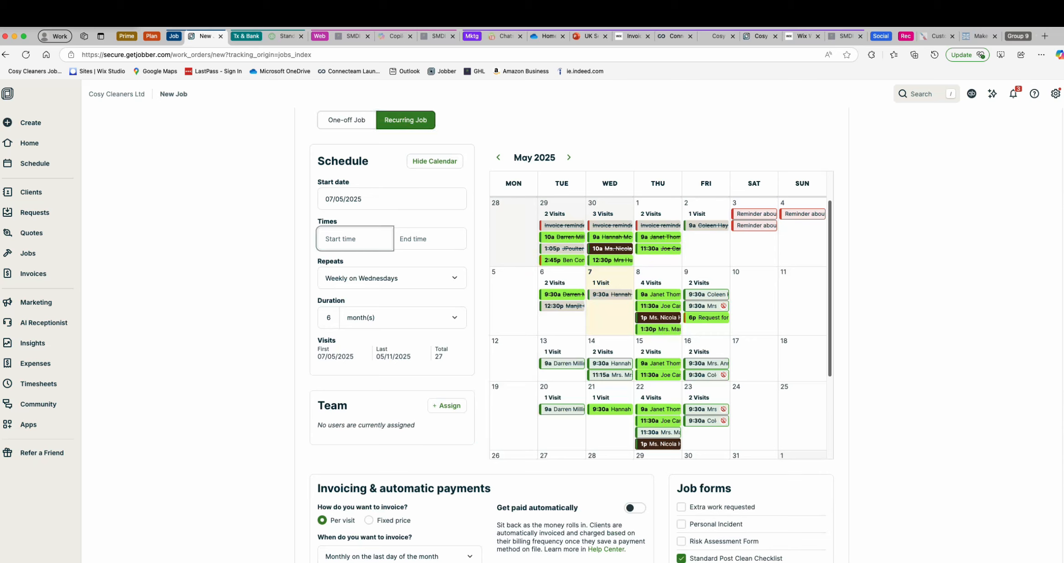
type("10:00")
left_click(392, 278)
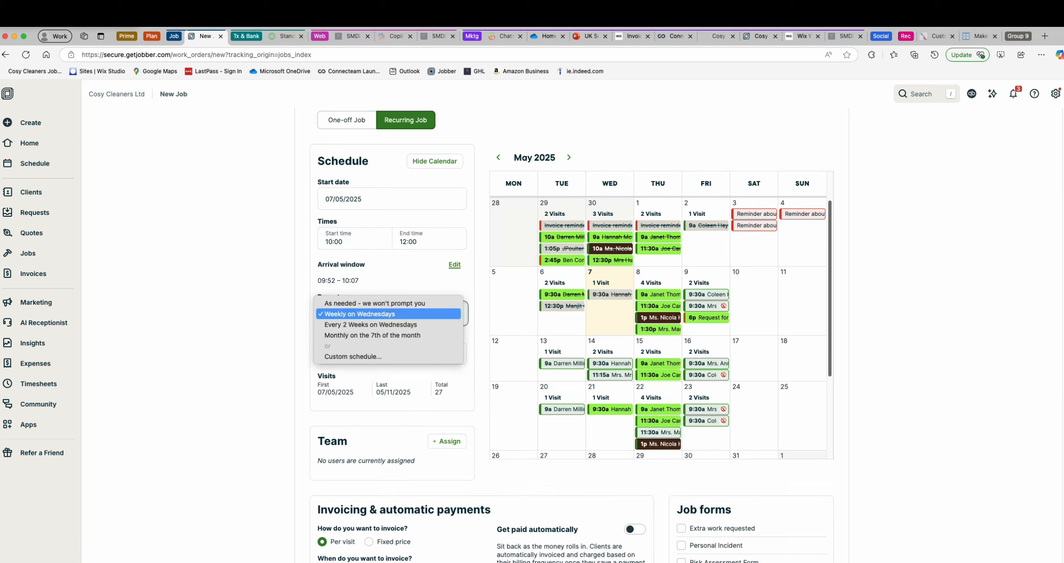
key("Return")
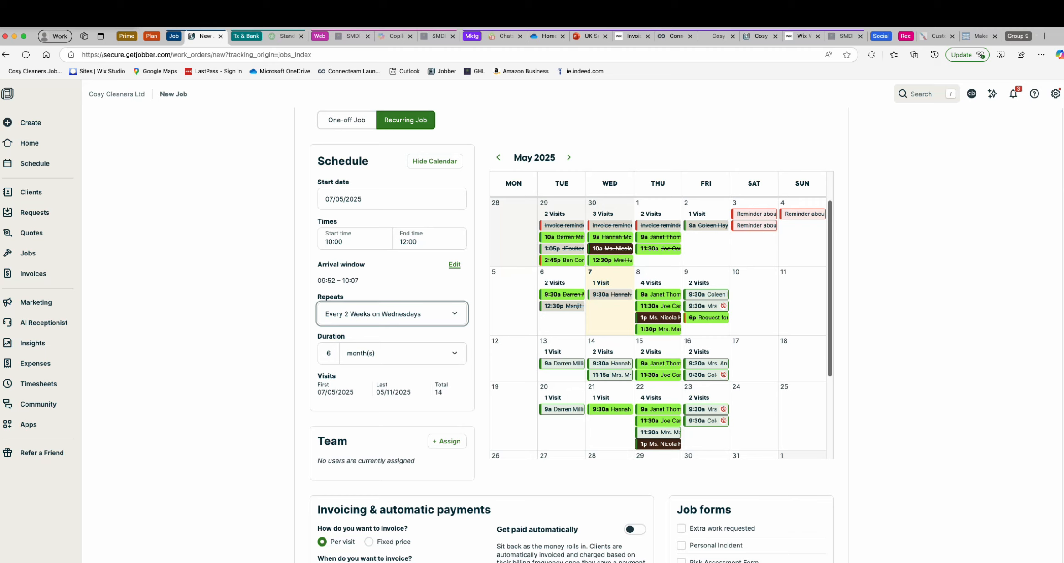
left_click(392, 199)
left_click(403, 272)
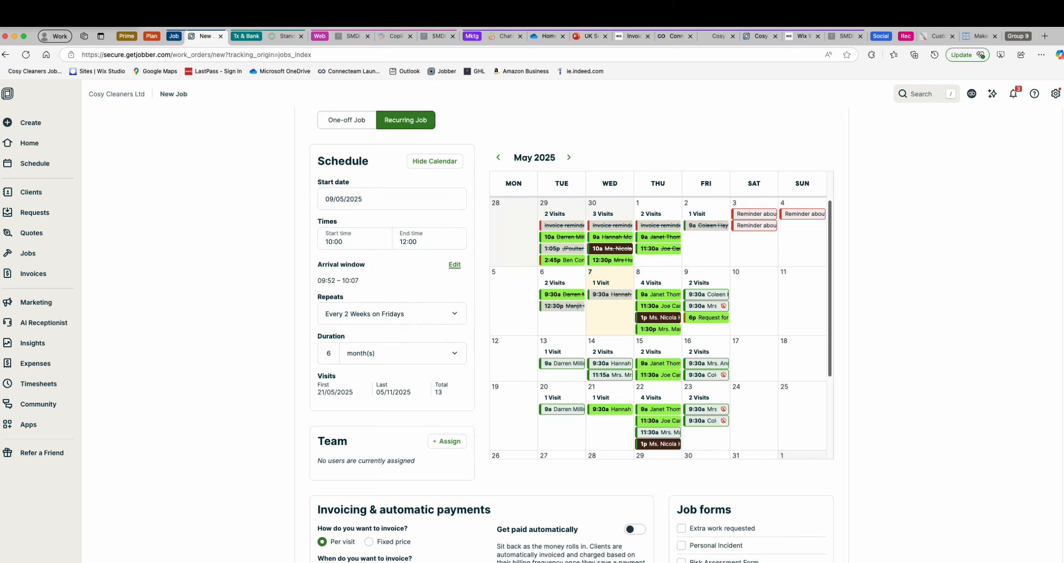
- Assign the first listed team member to the recurring job, without emailing the team about the assignment
scroll(447, 278, "down", 5)
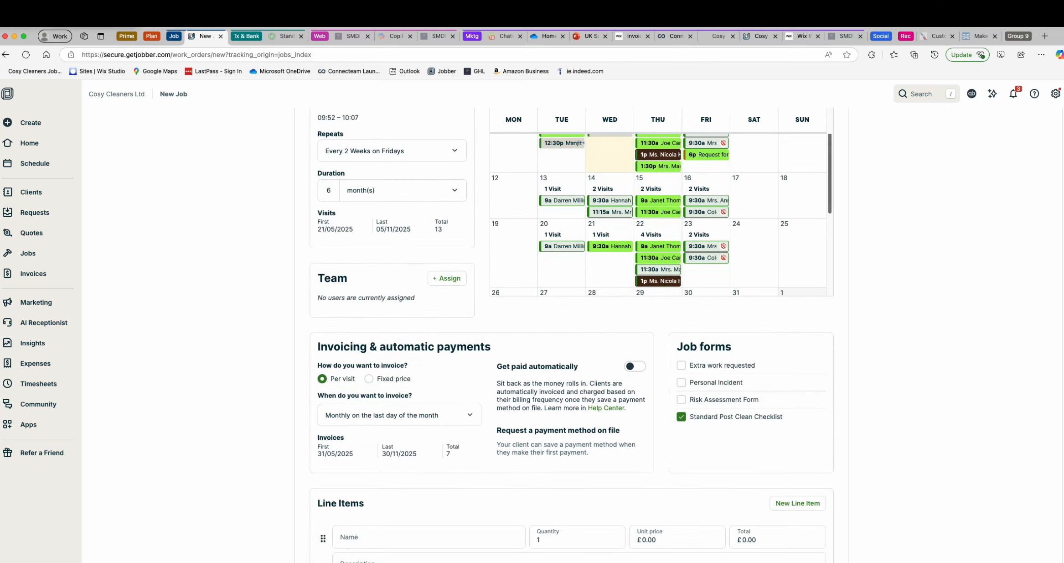
left_click(447, 277)
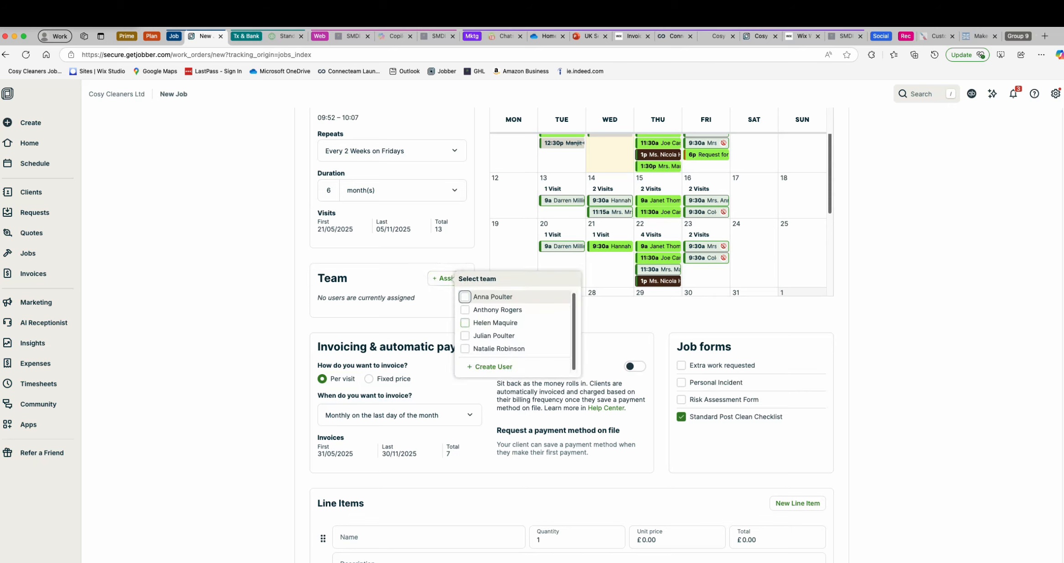
key("space")
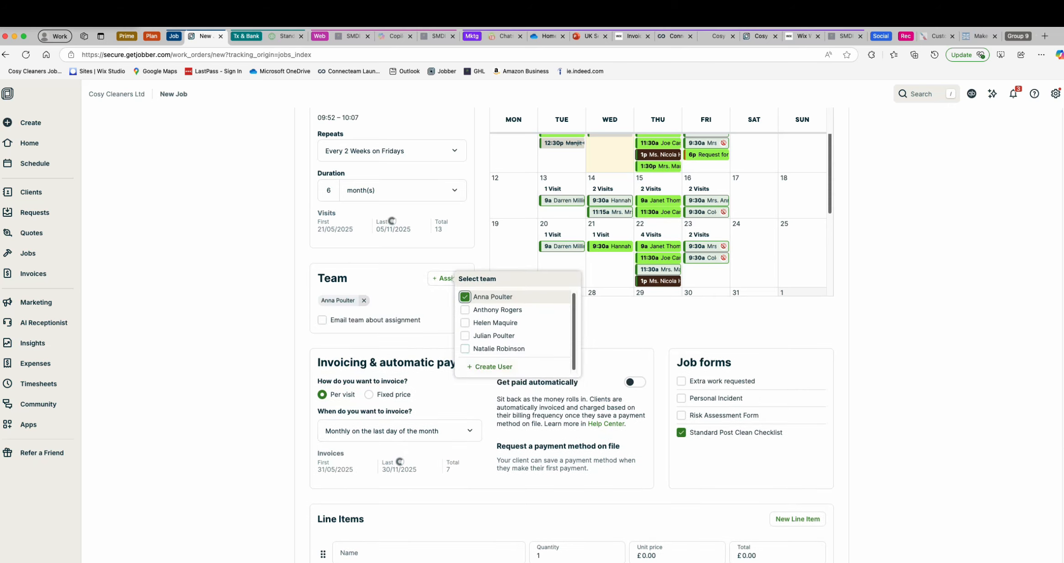
key("Tab")
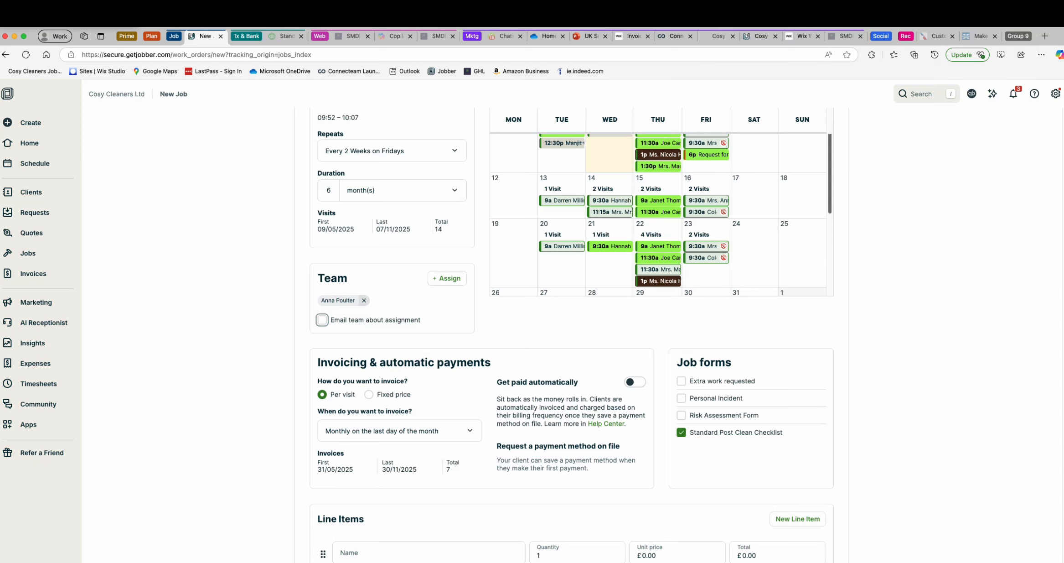
- Set the job to be invoiced after each visit is completed and enable getting paid automatically
scroll(571, 335, "down", 4)
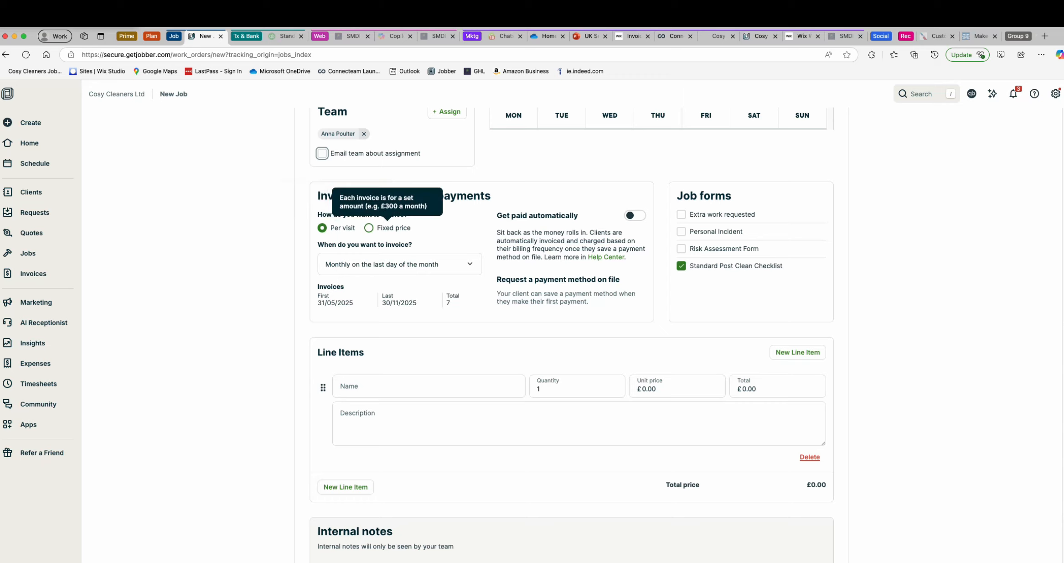
left_click(399, 264)
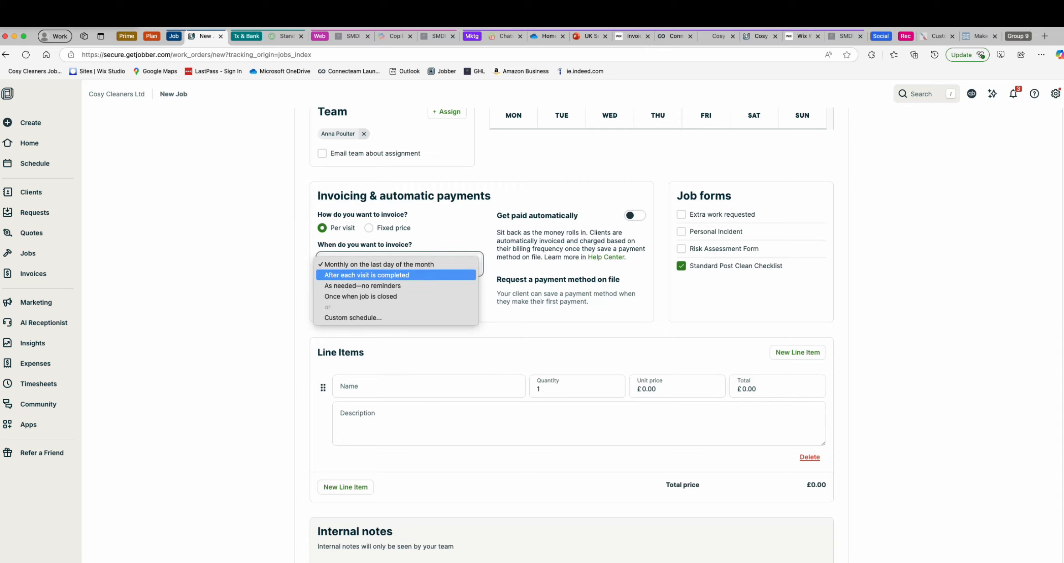
key("Return")
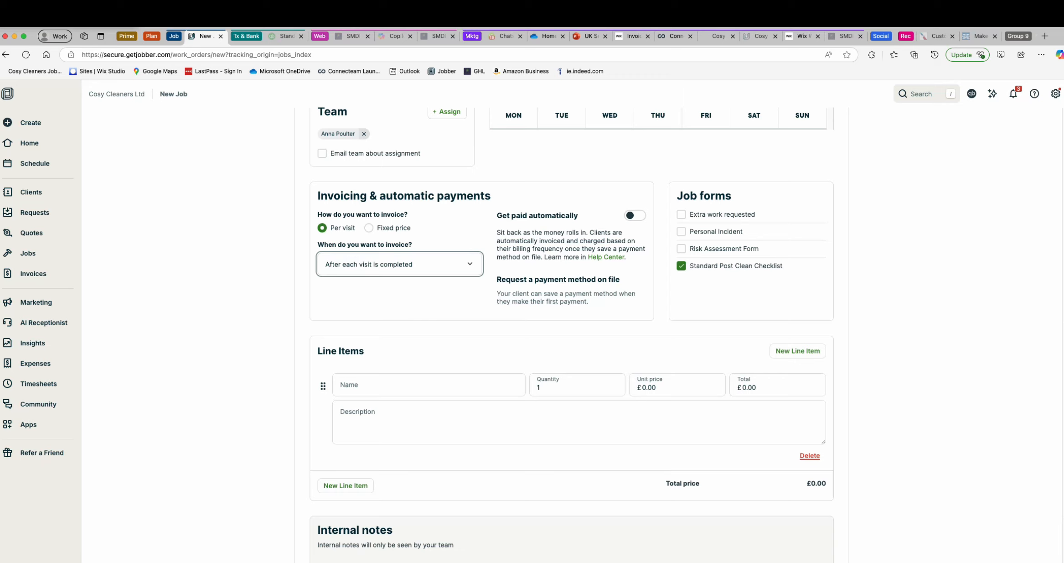
left_click(636, 216)
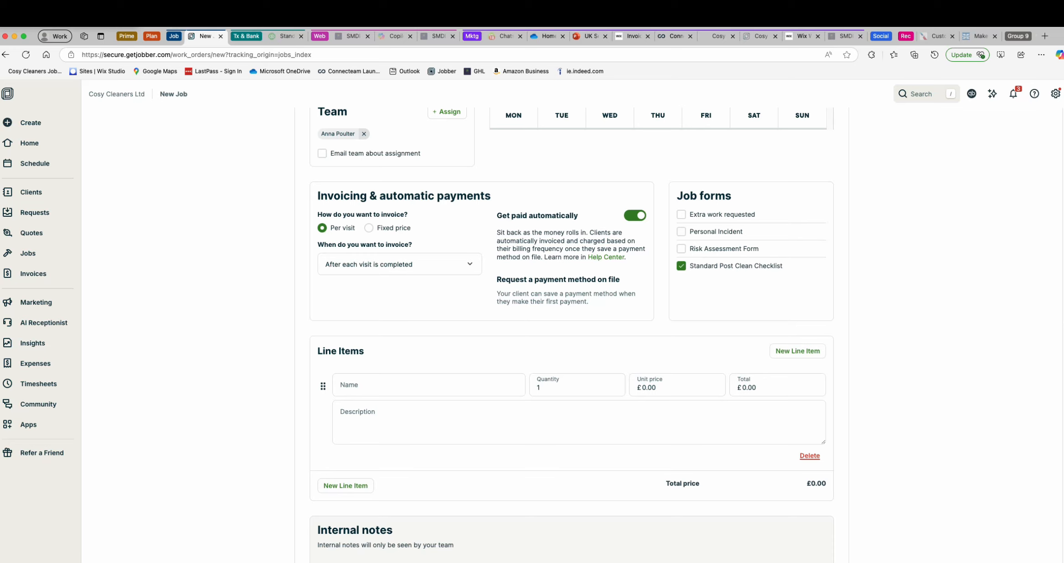
- Fill the job's line item with the Weekly Cleaning service from the service list
left_click(428, 385)
key("Down")
key("Down")
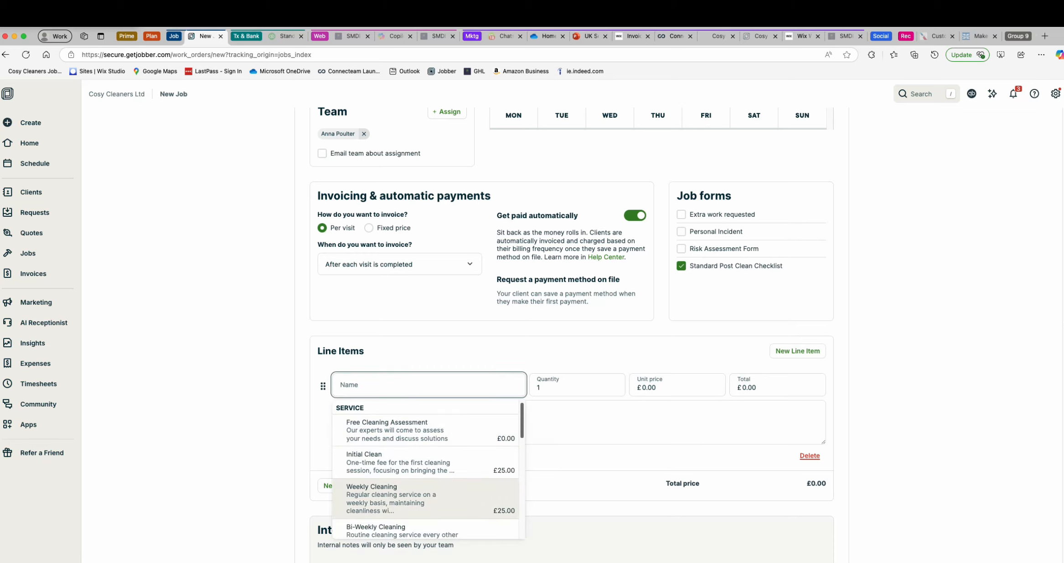
key("Return")
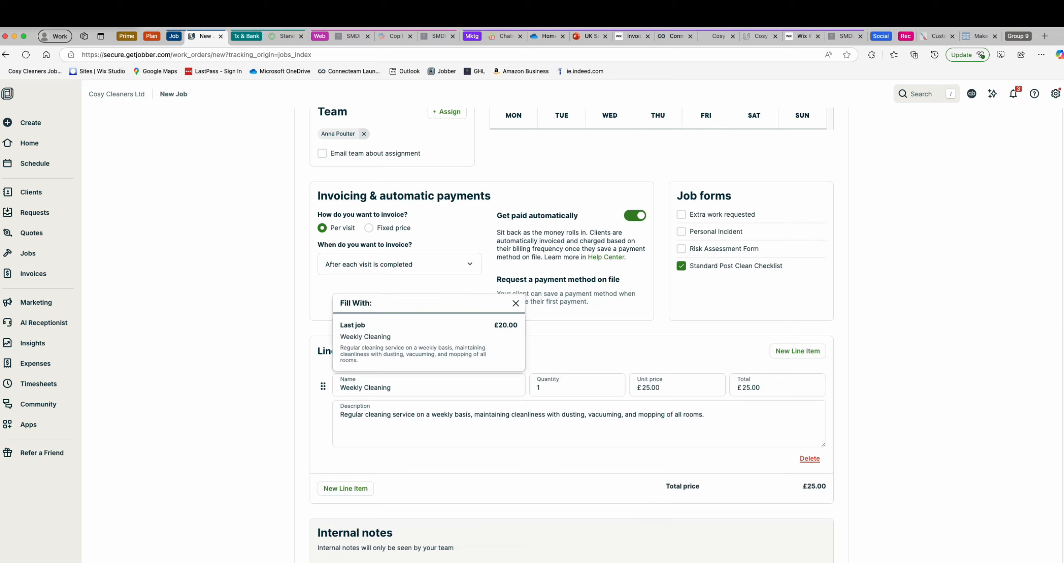
- Set the job's Weekly Cleaning line item to a quantity of 4 and a unit price of £22
left_click(576, 386)
key("BackSpace")
type("4")
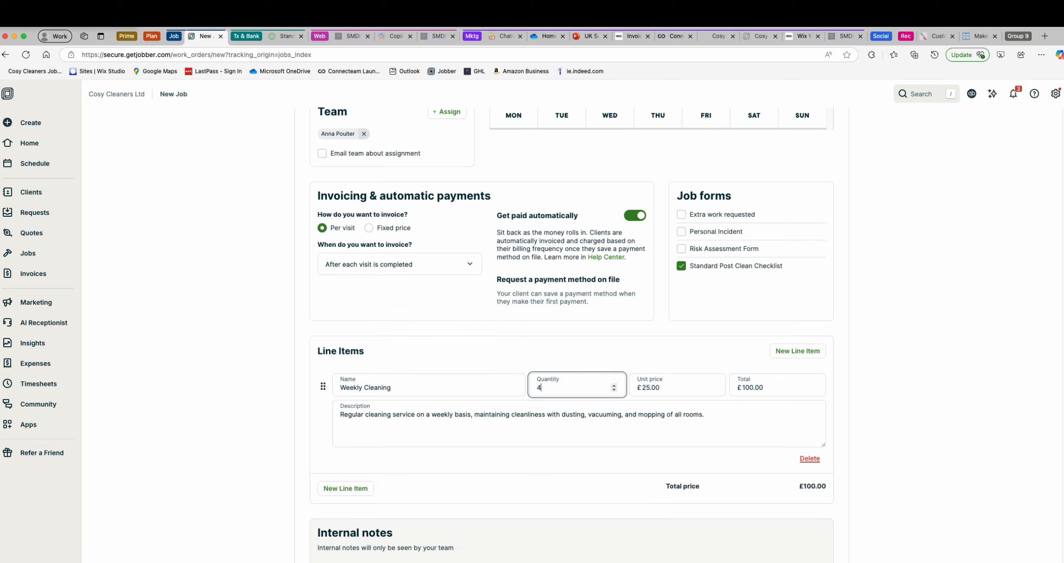
left_click(670, 386)
key("BackSpace")
key("BackSpace")
key("BackSpace")
type("22")
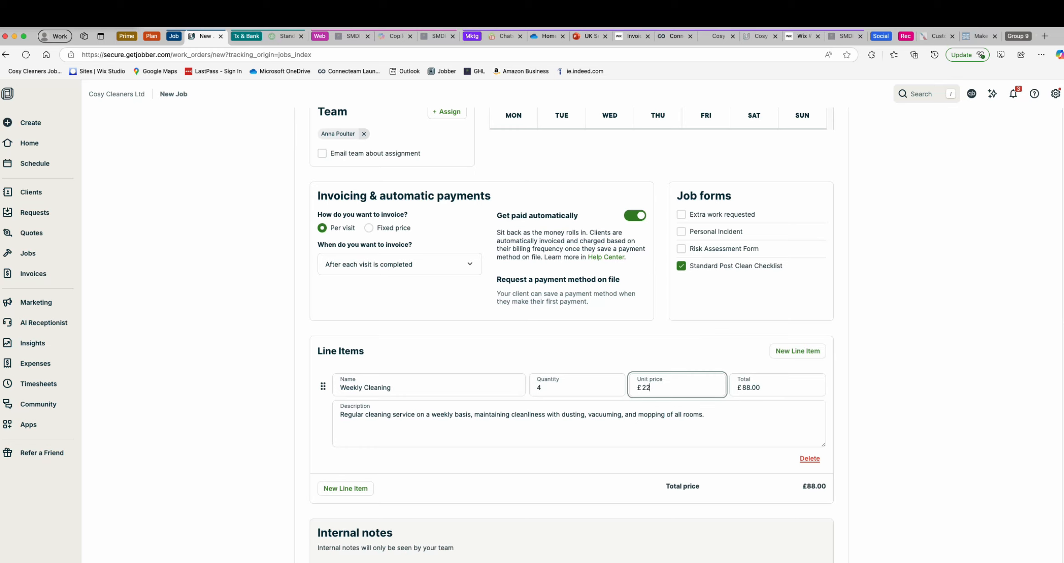
left_click(707, 416)
- Review the new job form from its internal notes back through the job details, schedule and team
scroll(707, 417, "down", 4)
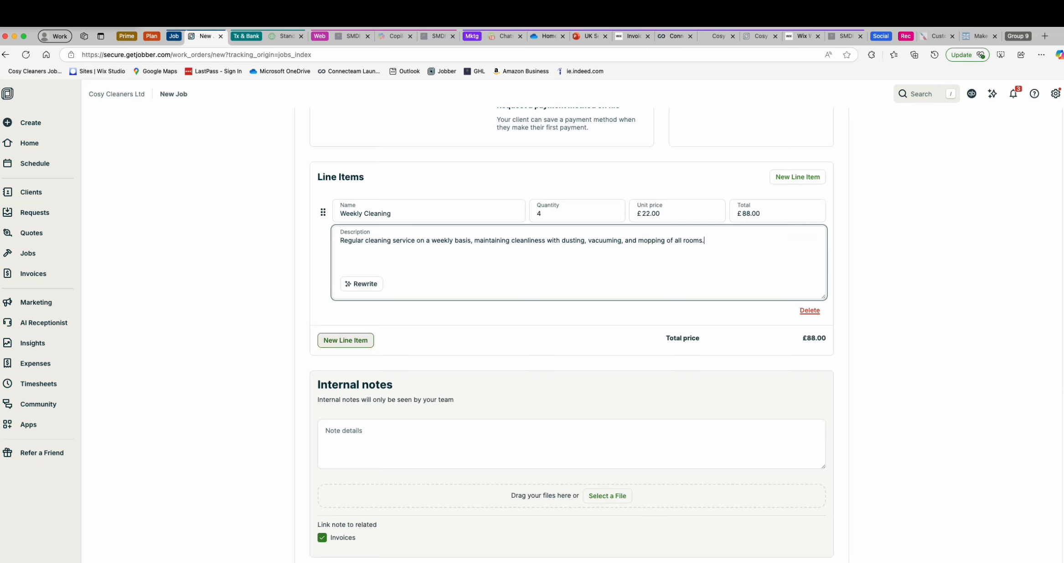
scroll(571, 335, "down", 1)
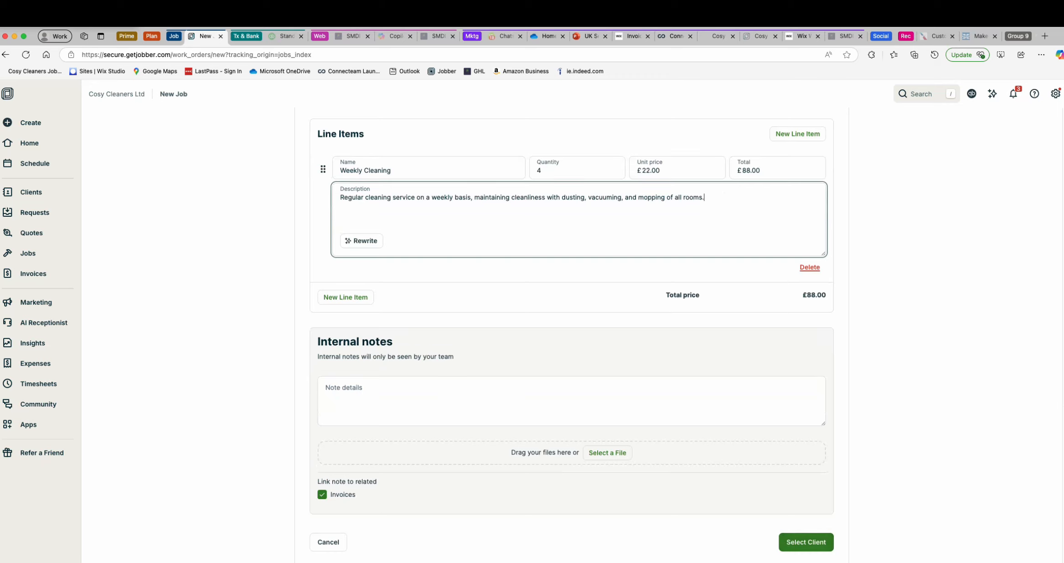
scroll(572, 335, "up", 15)
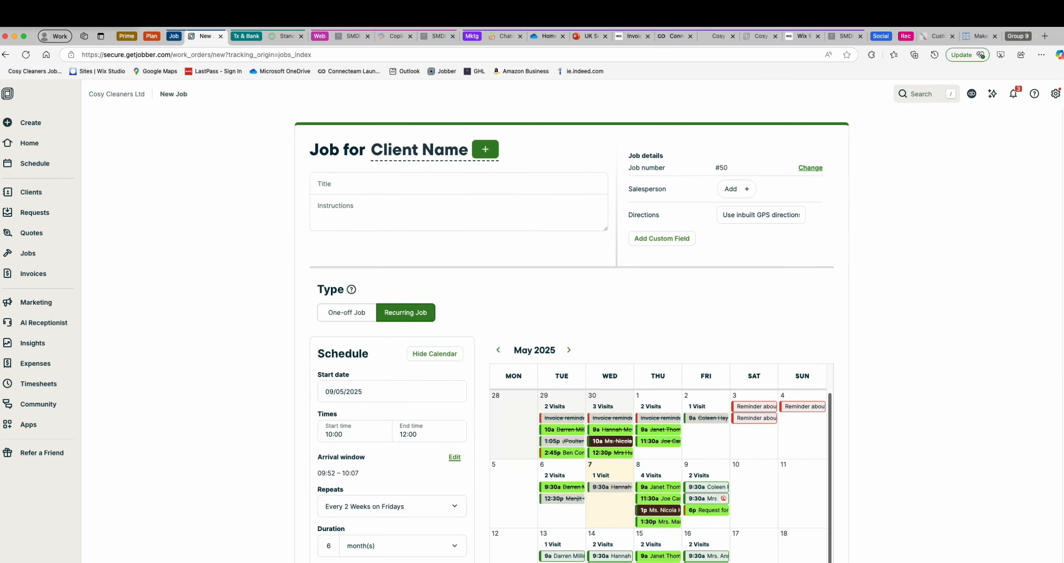
scroll(572, 335, "down", 6)
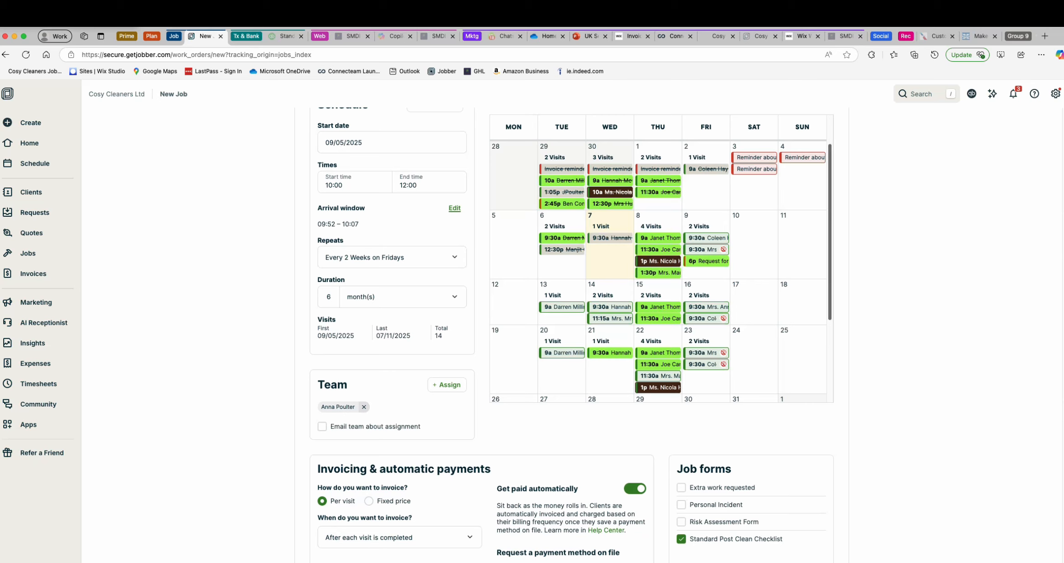
- Leave the job form without saving and view the batch options on the Invoices page
left_click(33, 273)
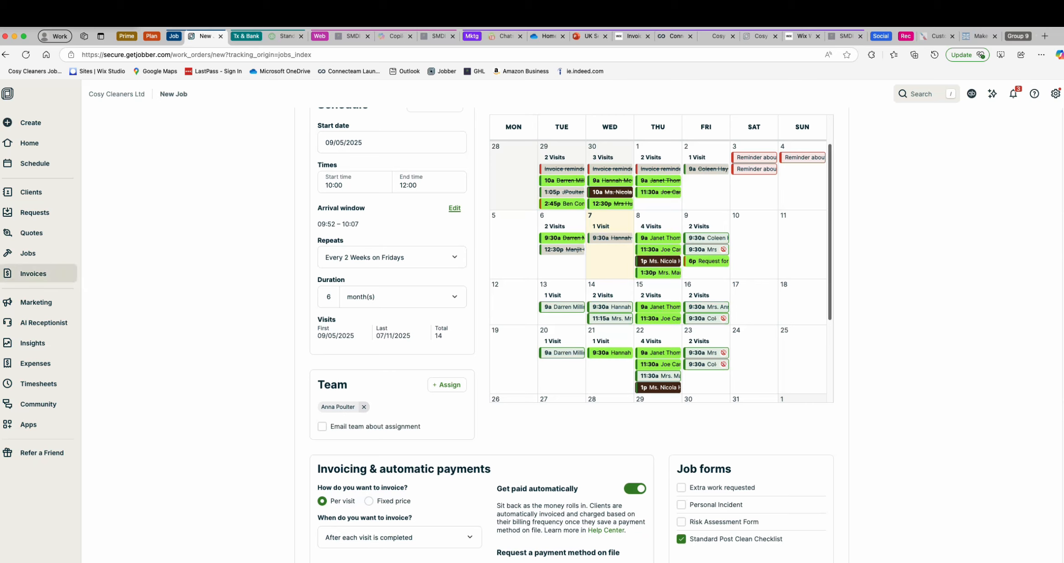
left_click(690, 226)
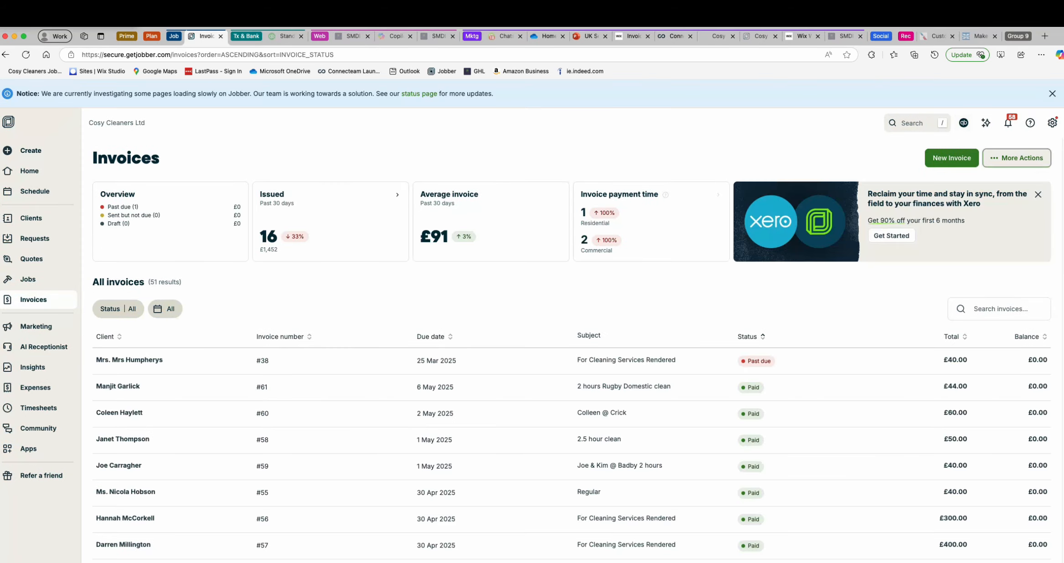
left_click(1017, 158)
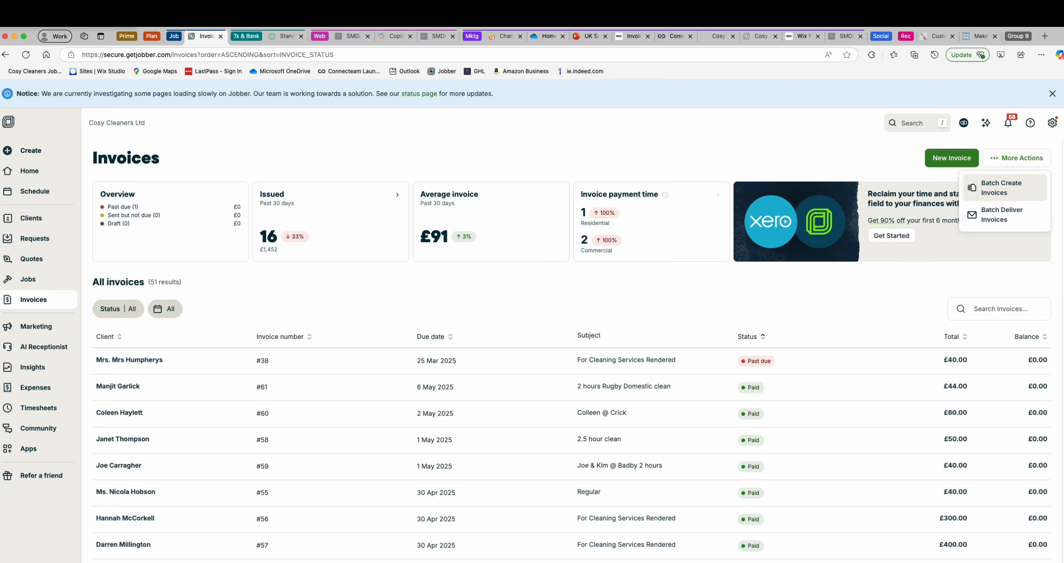
- Start a new invoice for SMDI Ltd and fill its line item with the Weekly Cleaning service
left_click(1004, 187)
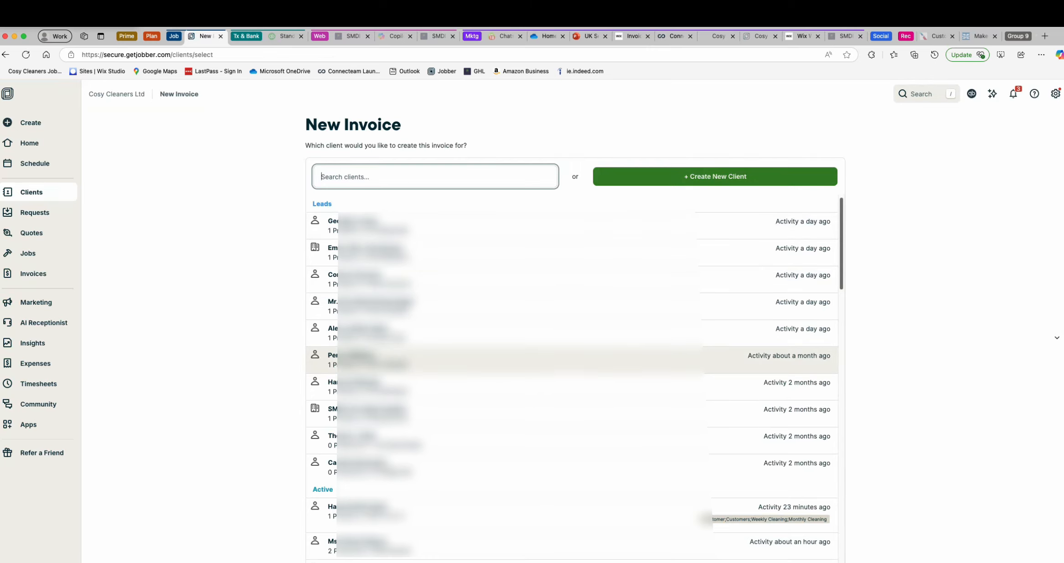
left_click(571, 413)
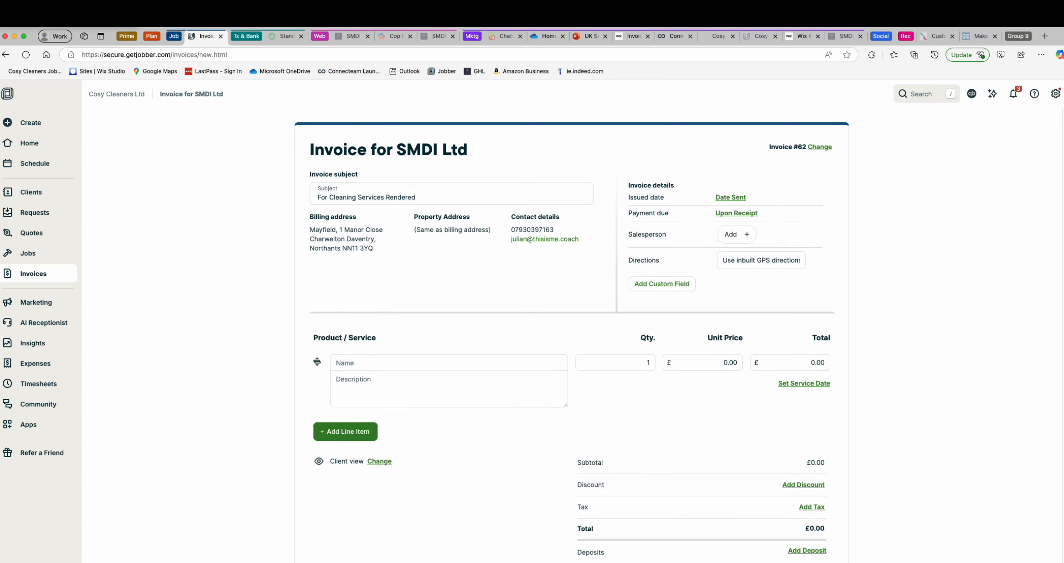
scroll(572, 334, "down", 3)
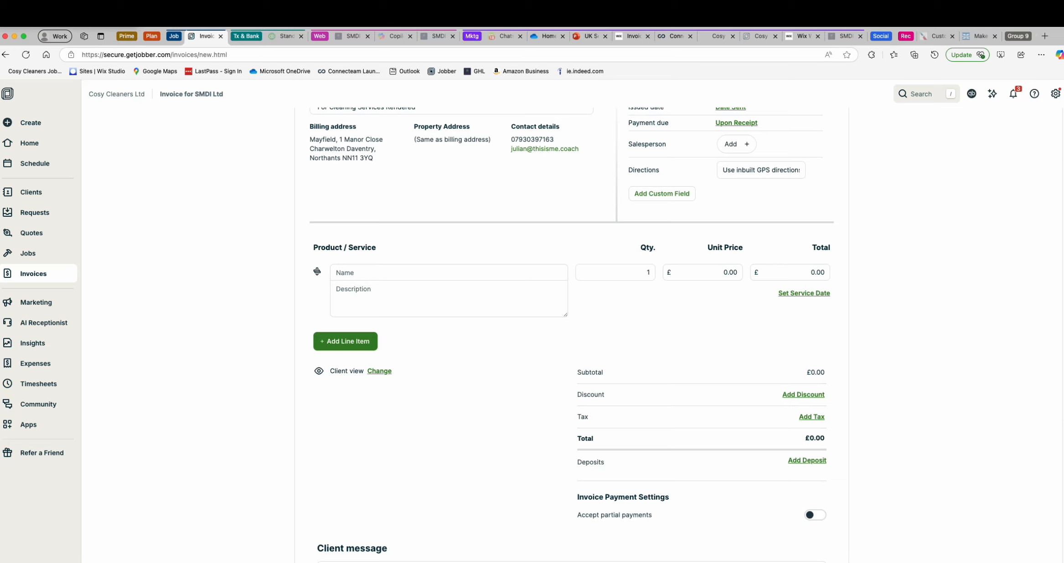
left_click(449, 273)
left_click(421, 355)
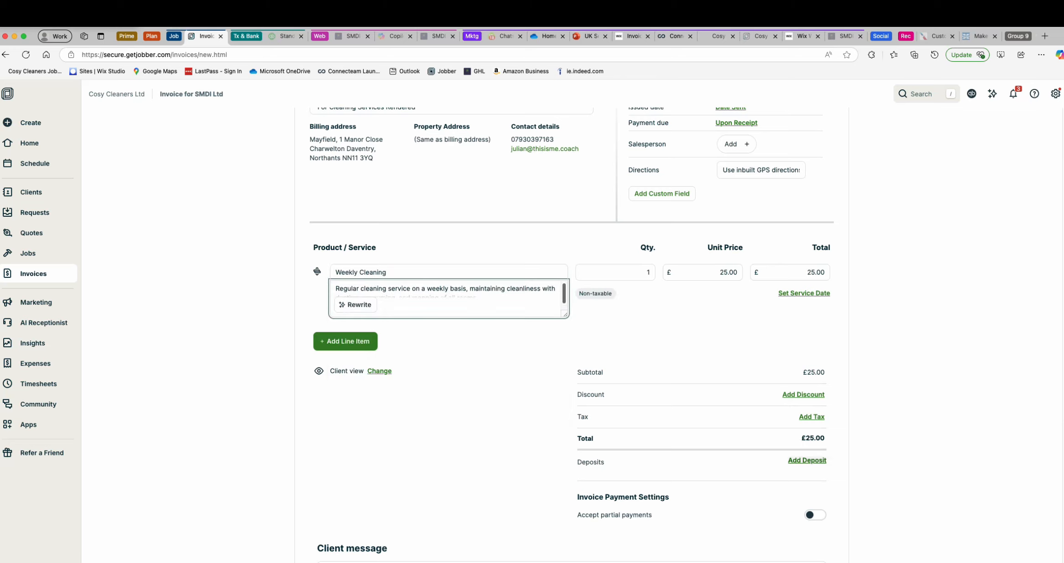
left_click(807, 460)
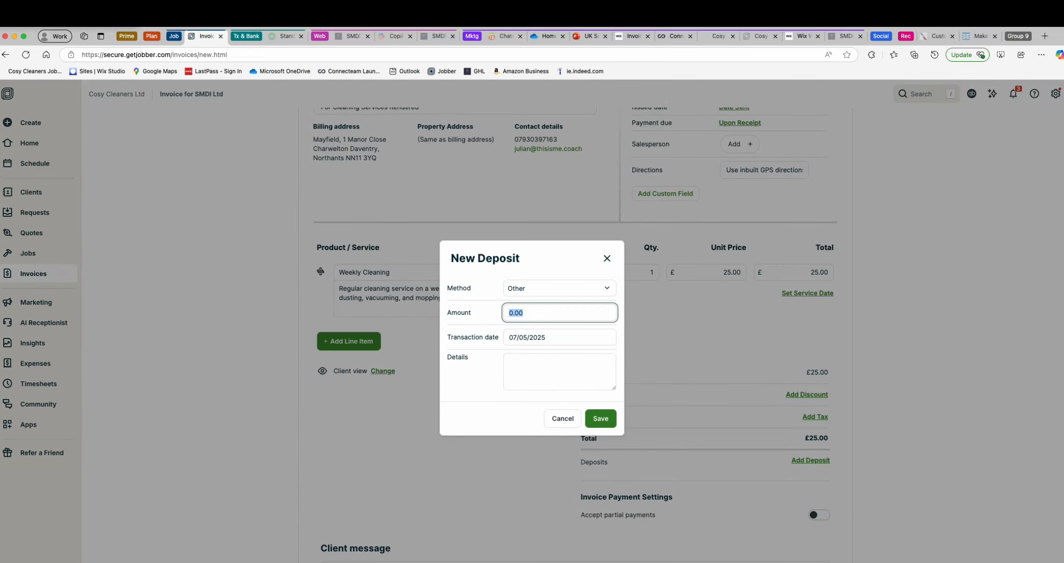
key("super+r")
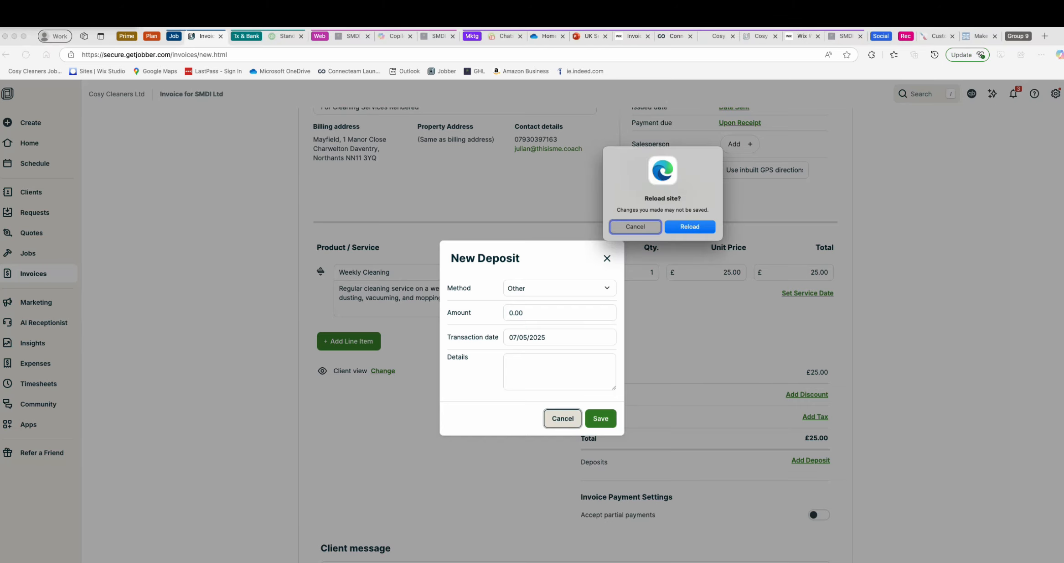
key("Return")
- Review the invoice's payment settings, client message, contract/disclaimer and internal notes sections
scroll(570, 319, "down", 6)
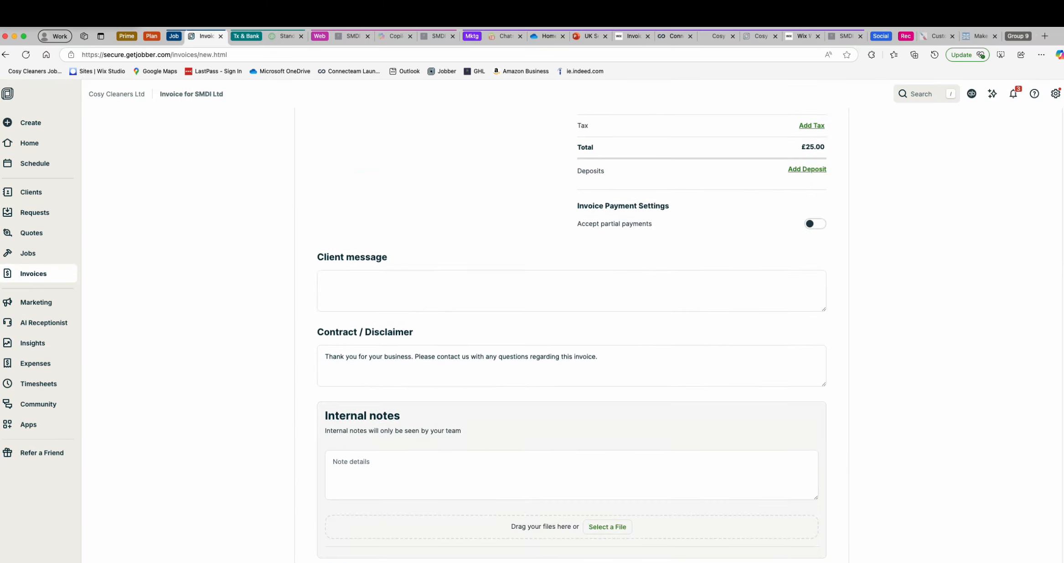
scroll(570, 319, "down", 1)
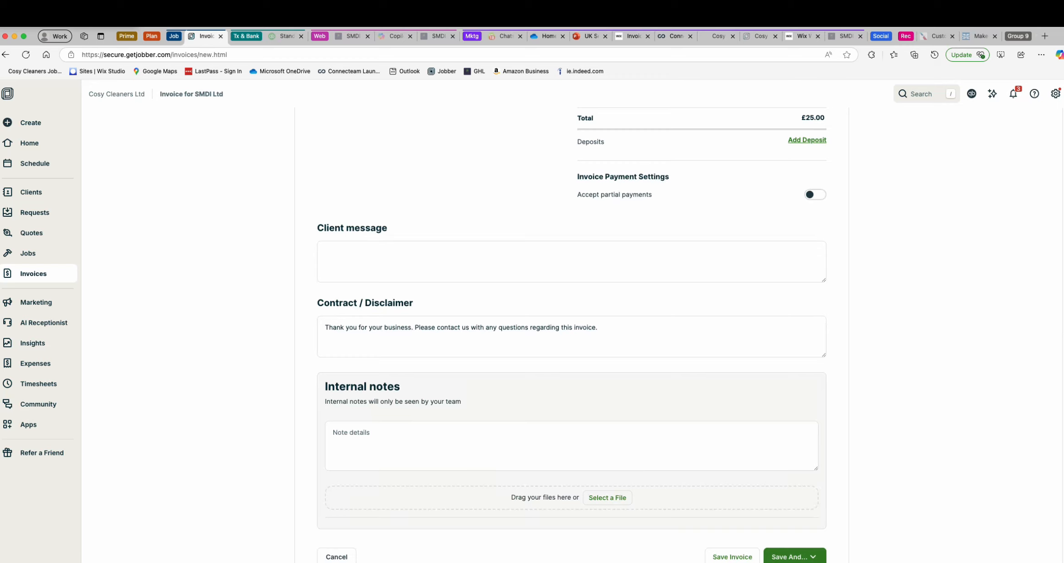
left_click(598, 327)
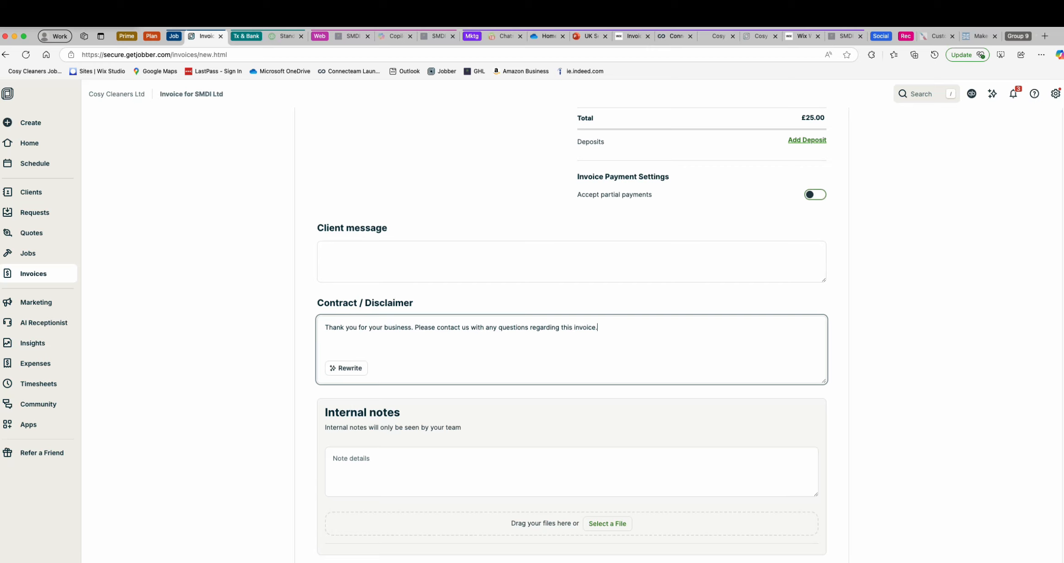
scroll(572, 334, "down", 1)
scroll(572, 334, "down", 1)
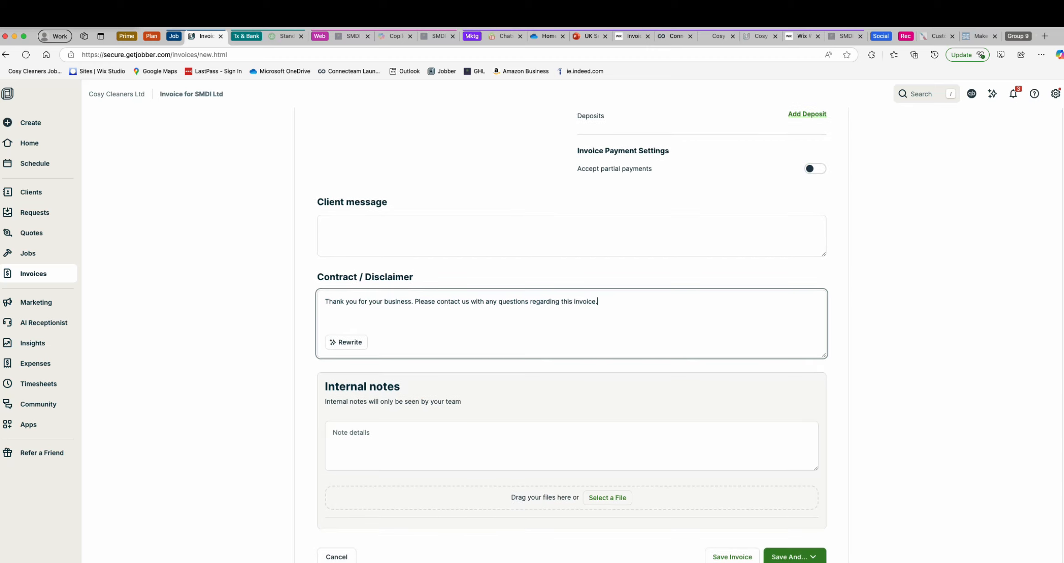
- View the options for saving and sending the invoice, and close them to return to the invoice header
left_click(795, 556)
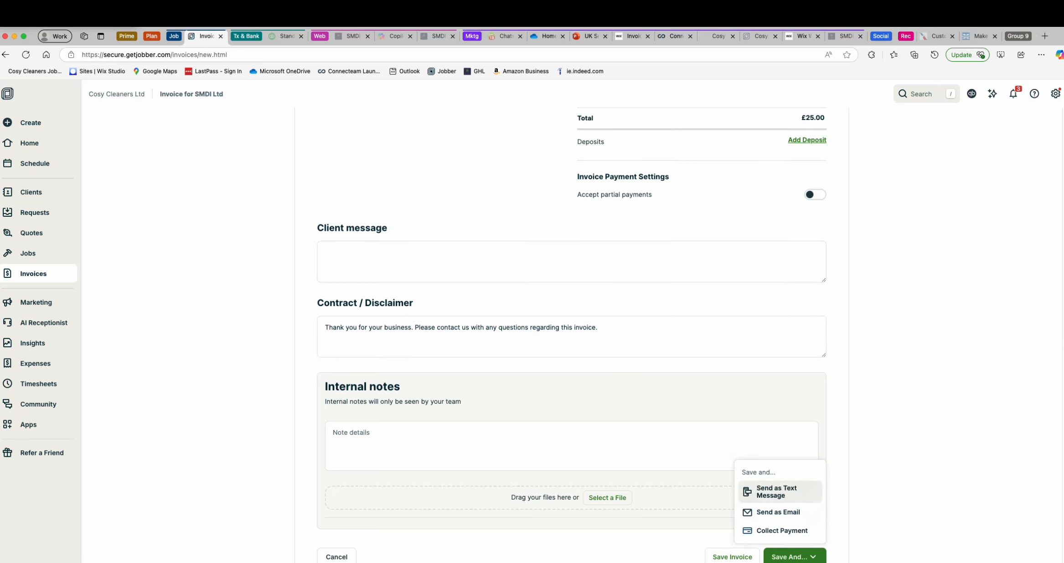
scroll(572, 319, "up", 6)
scroll(572, 319, "down", 6)
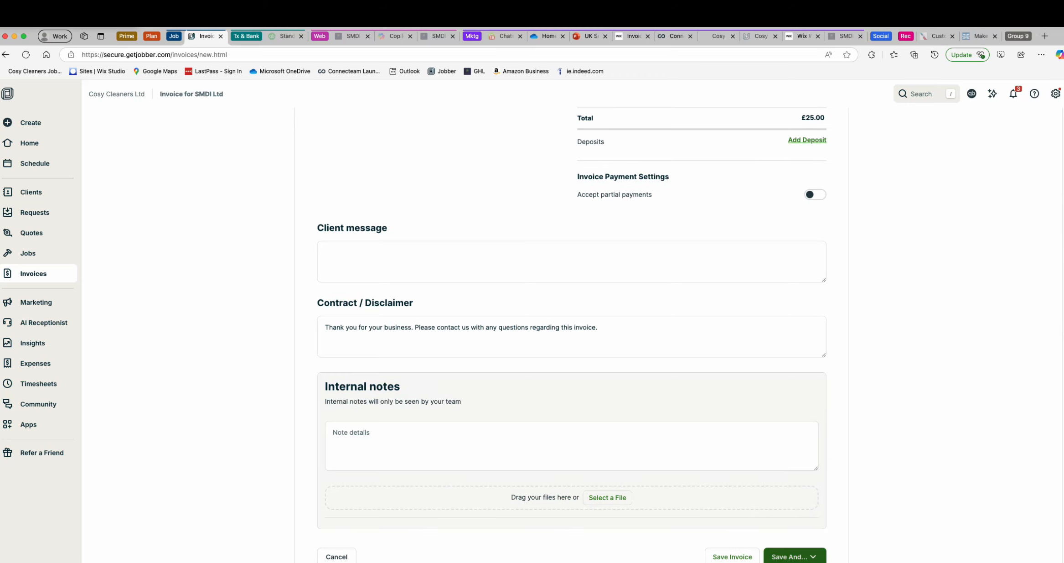
left_click(795, 557)
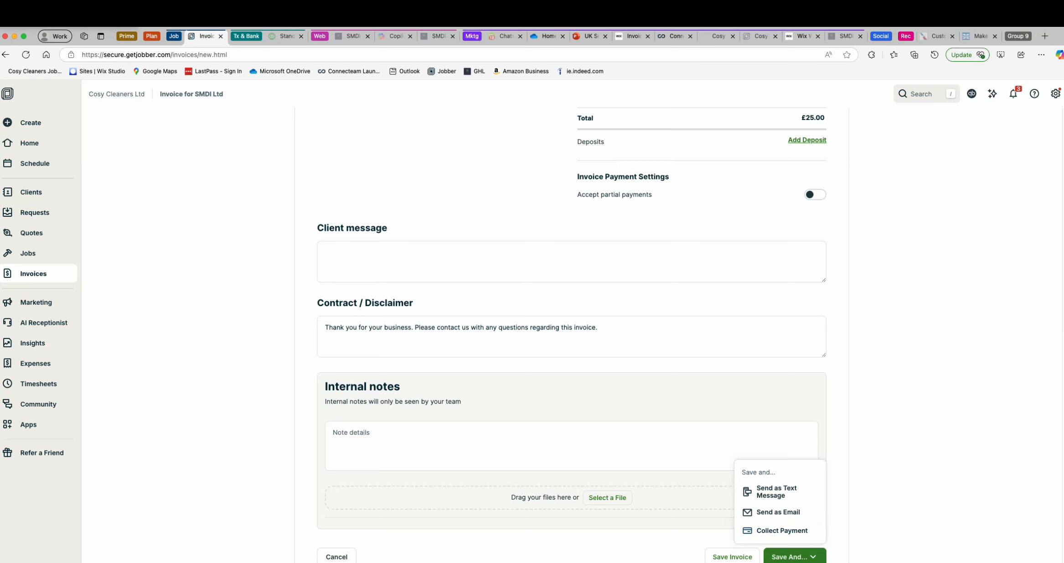
key("Escape")
scroll(572, 336, "up", 9)
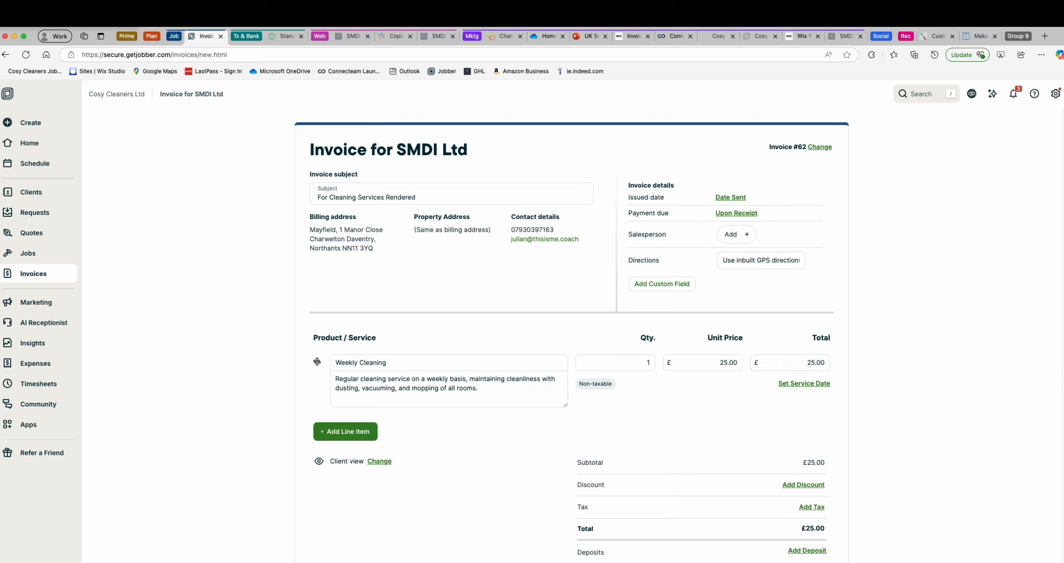
- Switch to GoHighLevel to view its dashboard and return to the invoice in Jobber
left_click(844, 36)
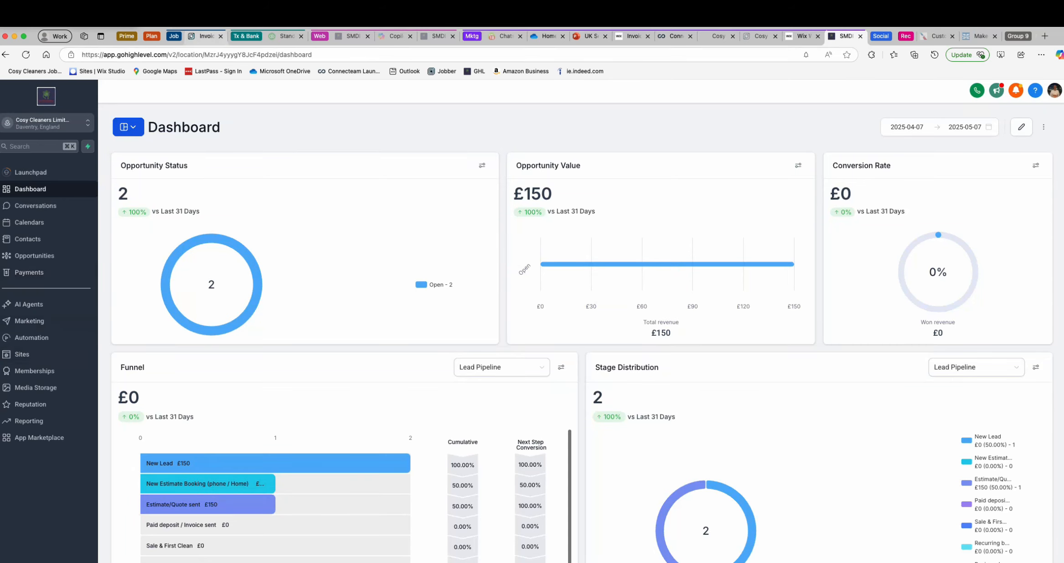
left_click(206, 36)
- Leave the invoice without saving and view the Marketing and AI Receptionist pages
left_click(36, 302)
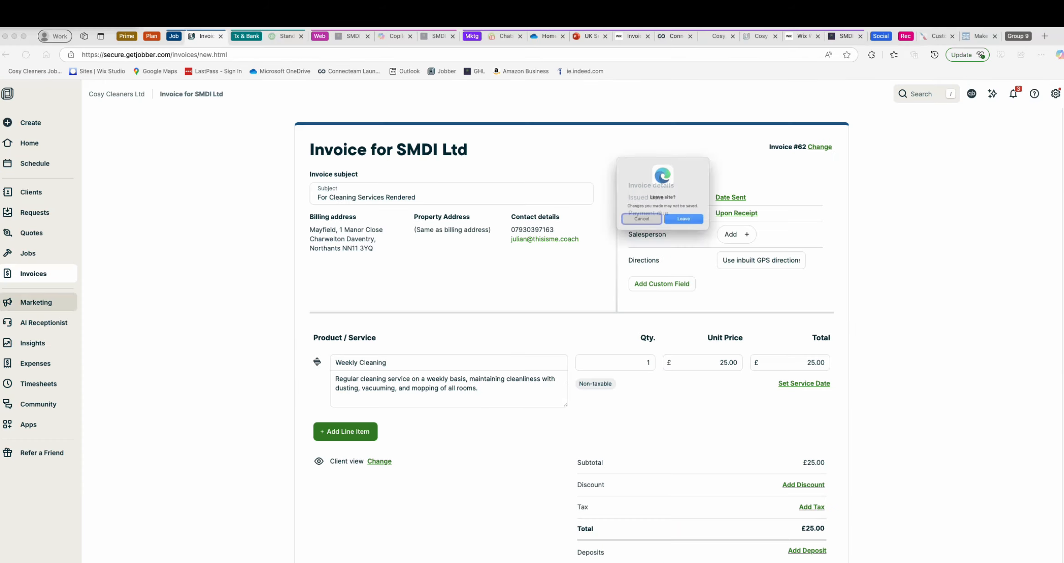
key("Return")
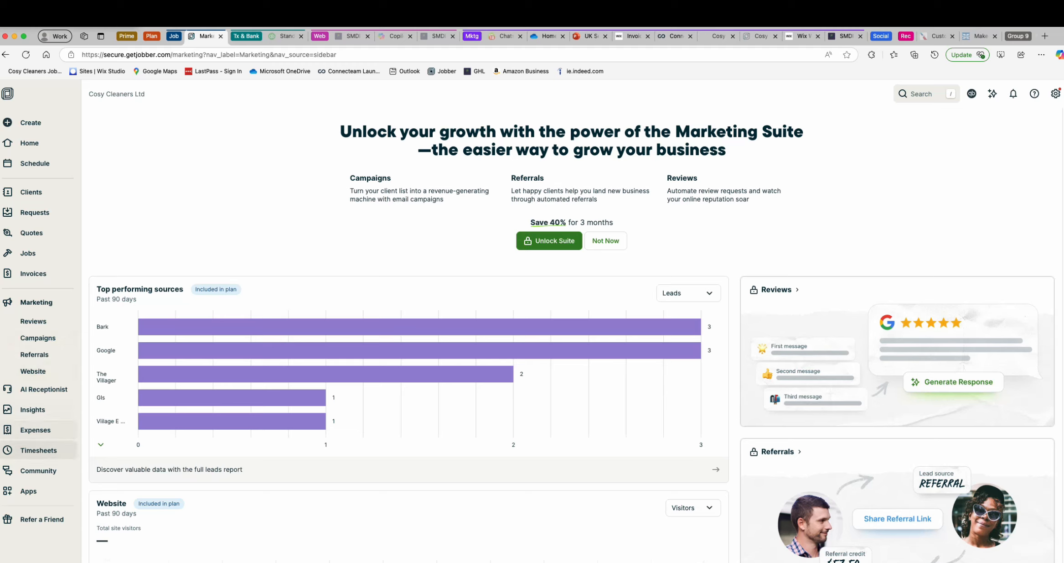
left_click(43, 389)
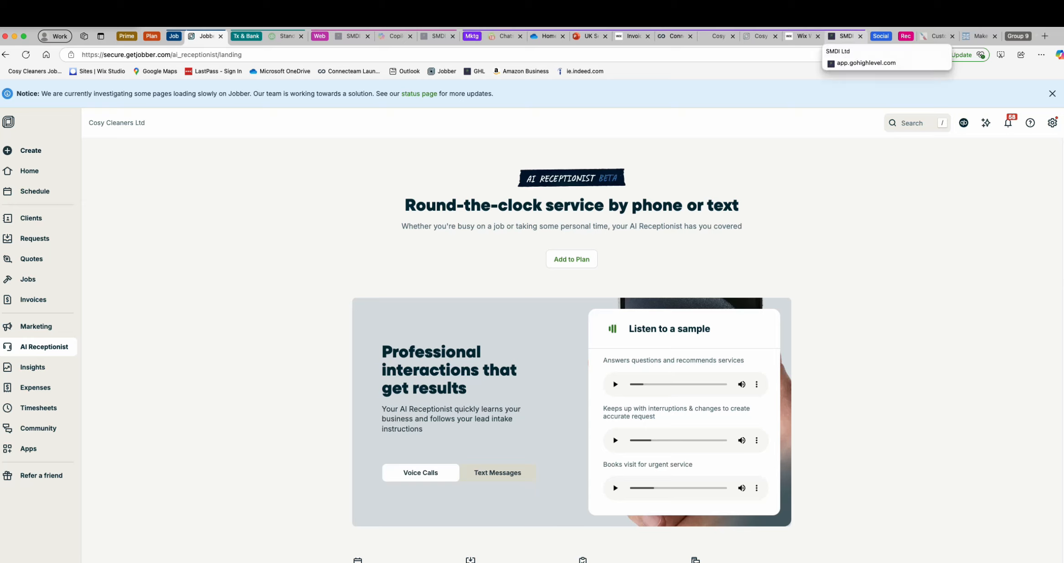
- Review the workflow and appointments on the home page, and open a paid invoice for viewing
left_click(29, 171)
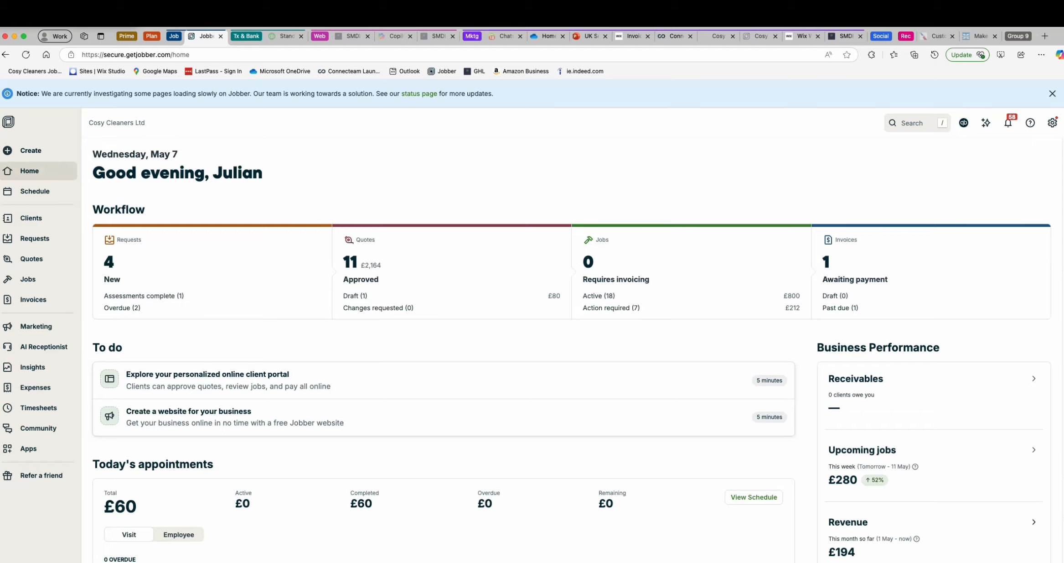
scroll(571, 354, "down", 3)
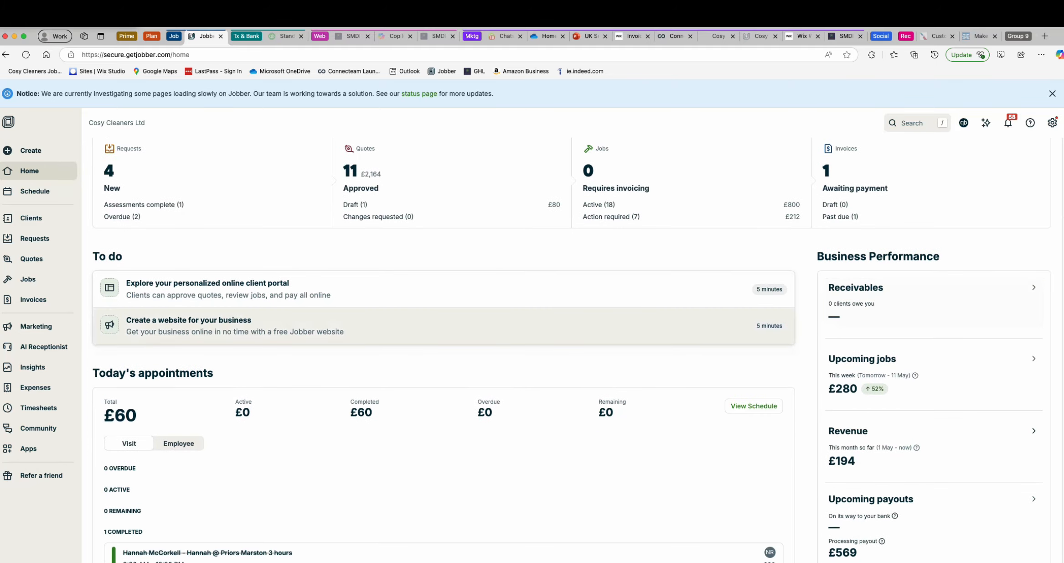
left_click(34, 299)
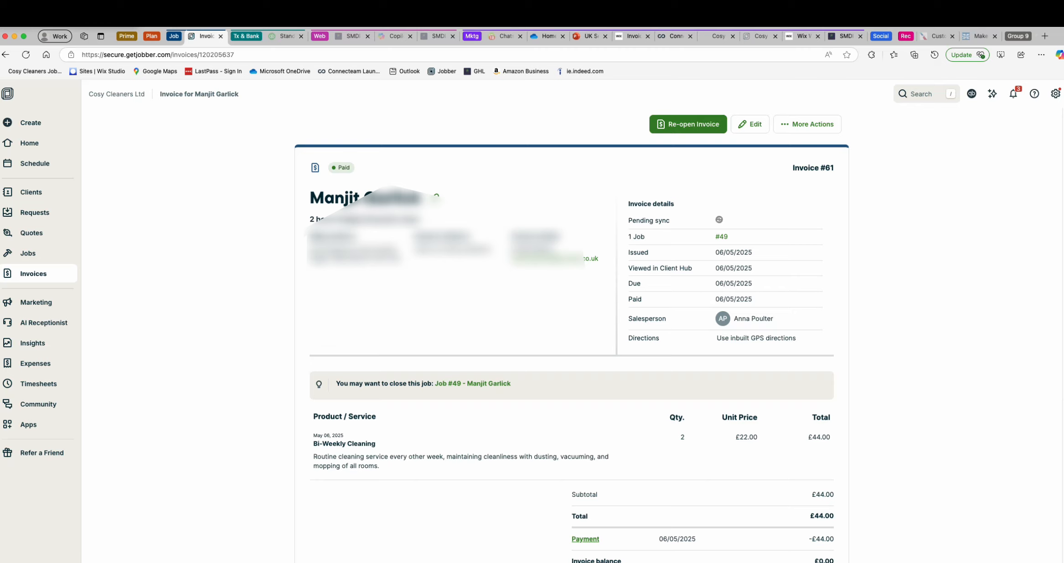
- Open a client's record to review its properties, active work and schedule, and return to the home page
left_click(31, 192)
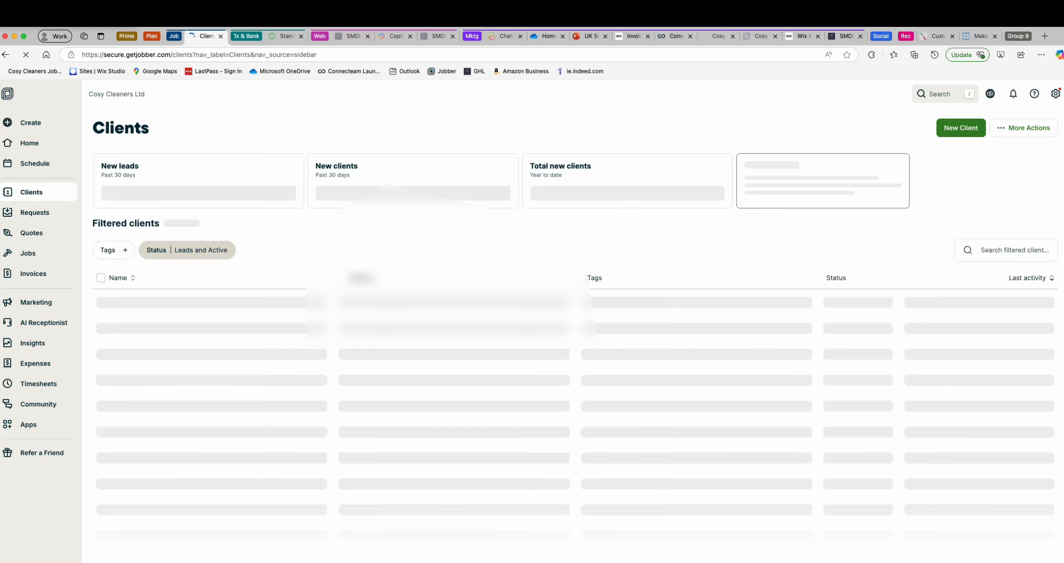
scroll(580, 319, "down", 4)
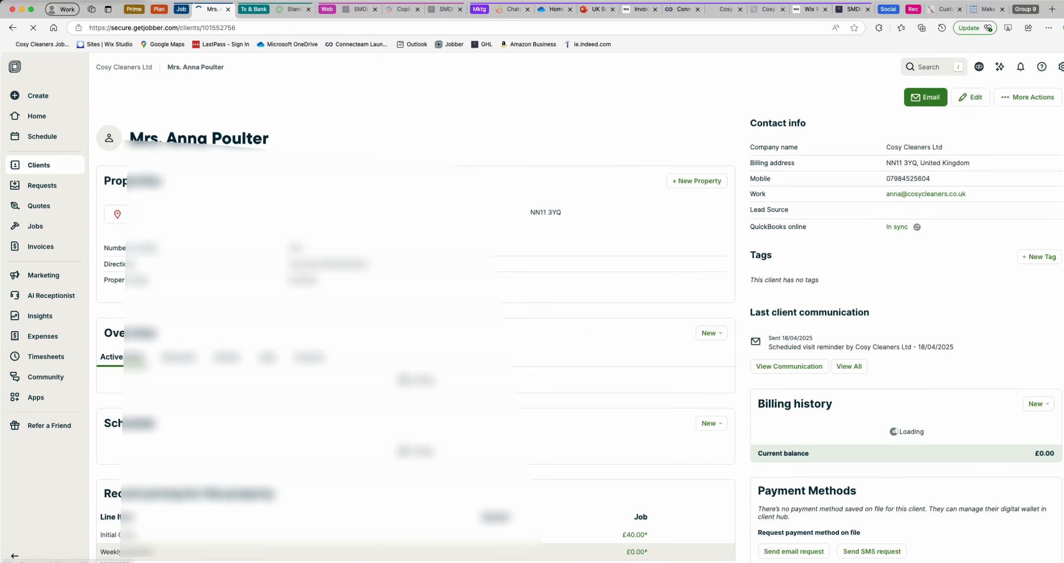
scroll(579, 320, "down", 2)
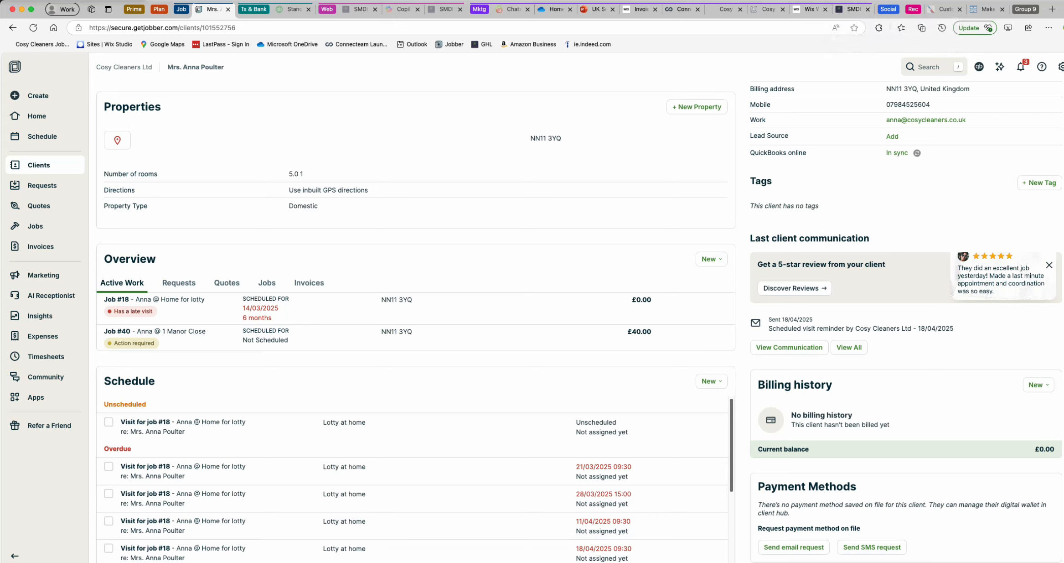
scroll(579, 319, "up", 2)
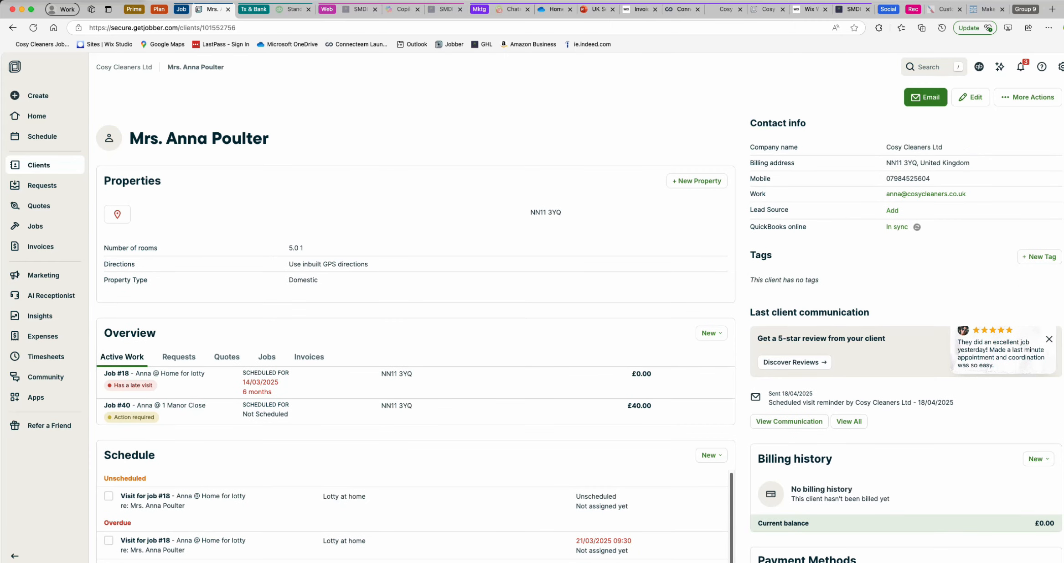
left_click(36, 116)
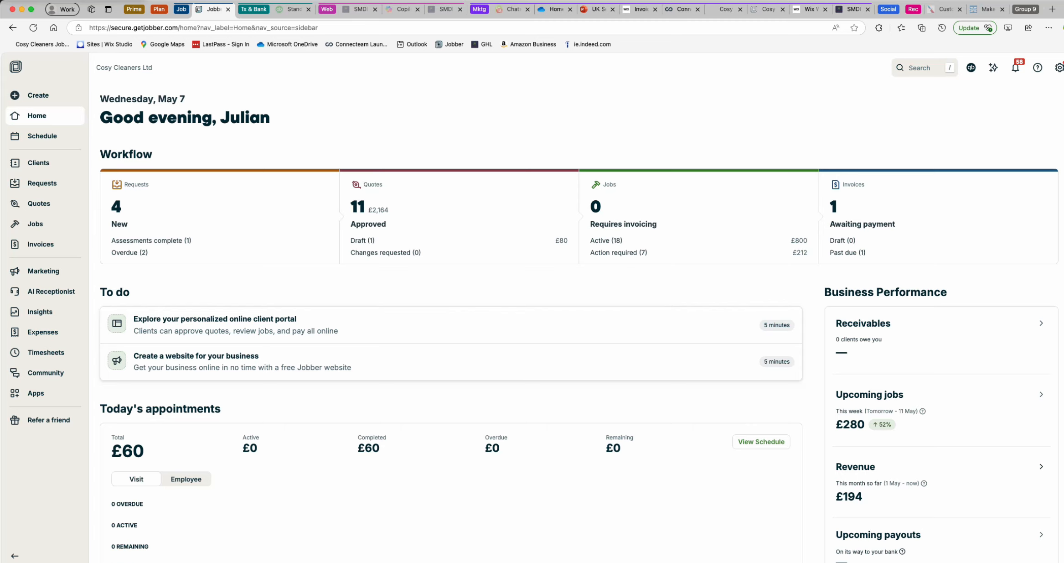
- Open the company settings, review the products and services list, and view the Bi-Weekly Cleaning service's details without changing them
left_click(1059, 67)
left_click(956, 125)
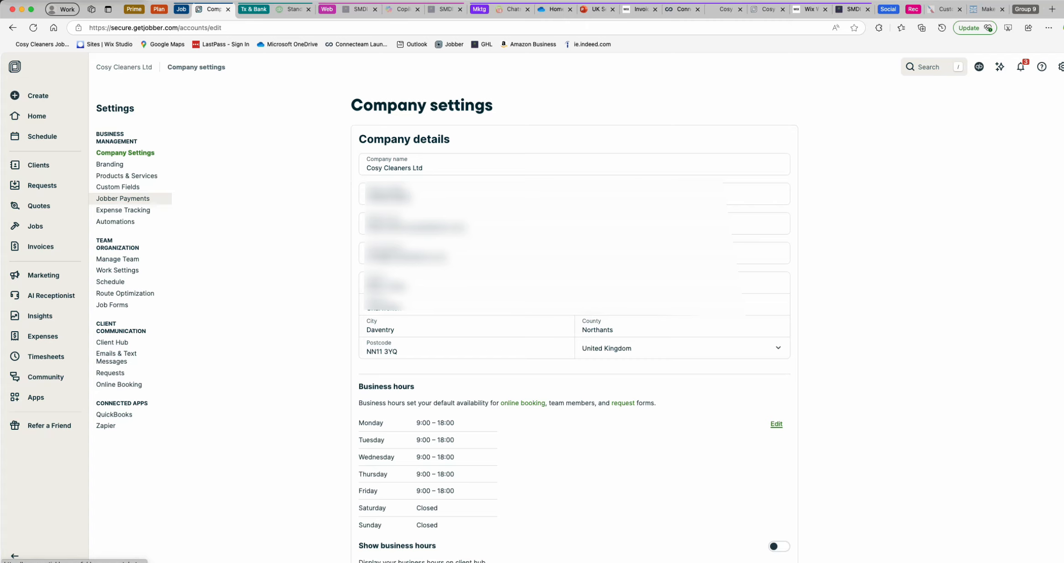
left_click(127, 176)
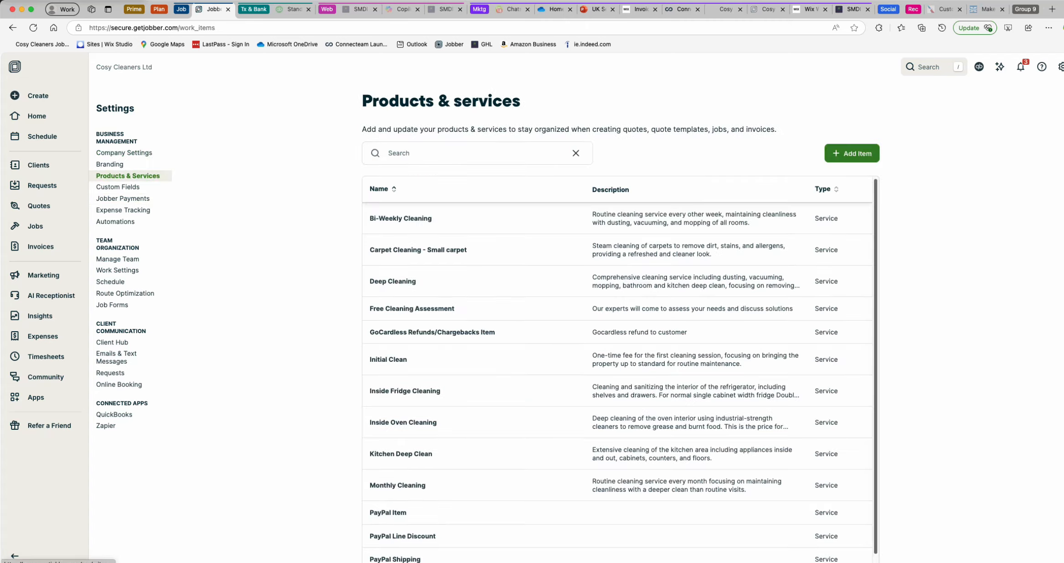
scroll(621, 370, "down", 2)
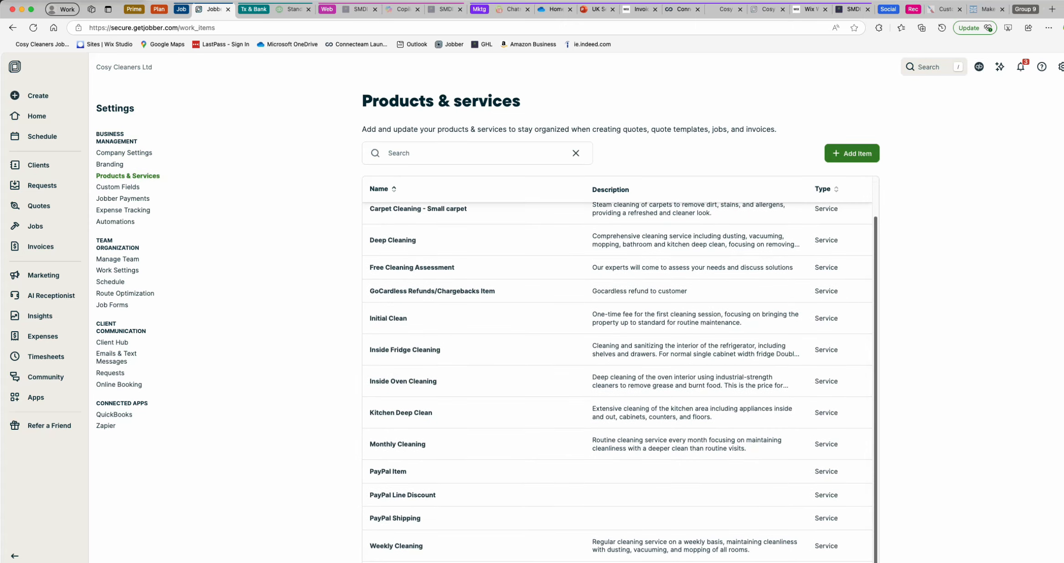
scroll(620, 369, "up", 2)
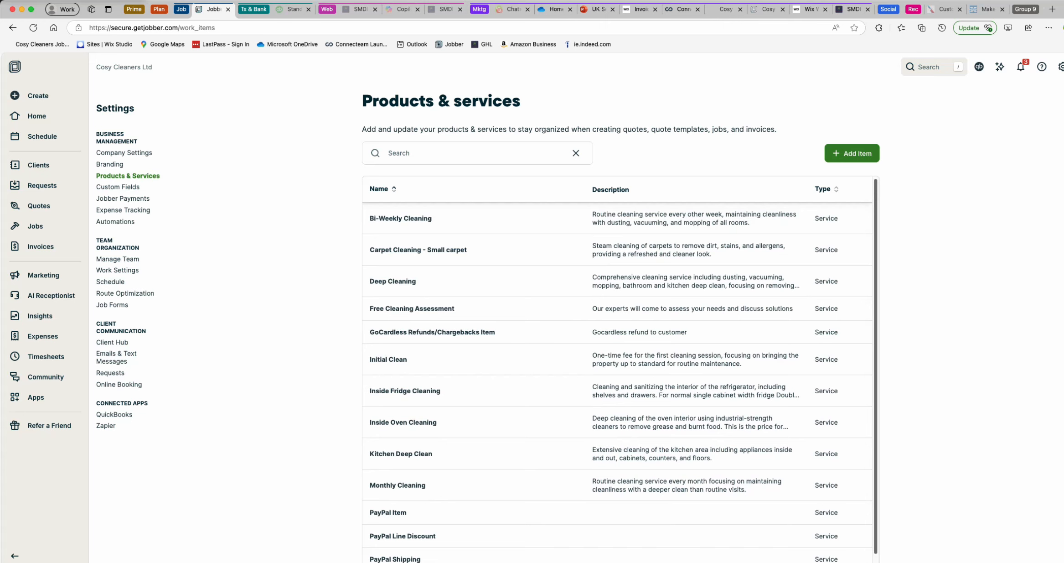
left_click(401, 218)
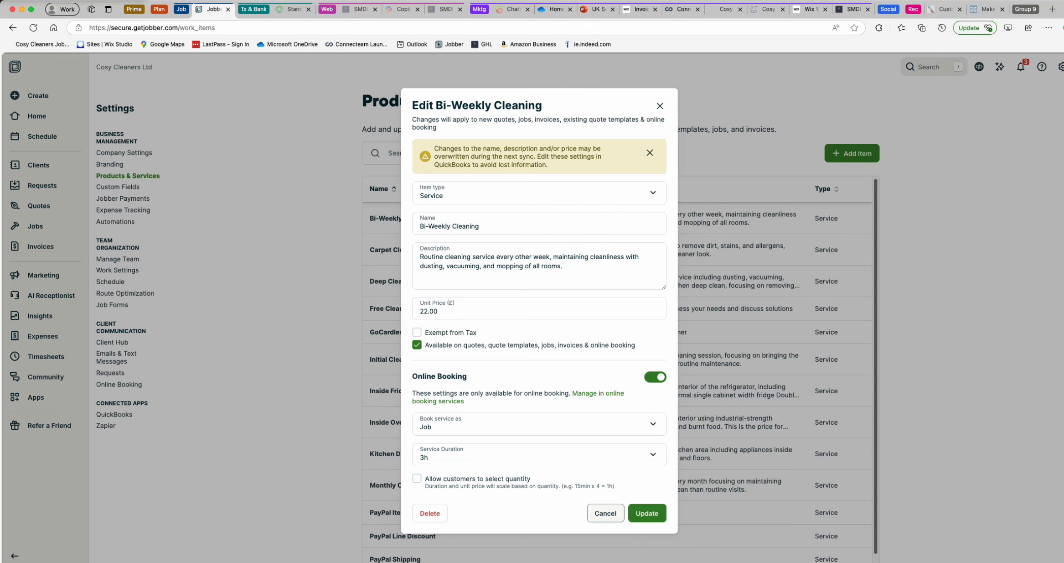
left_click(606, 513)
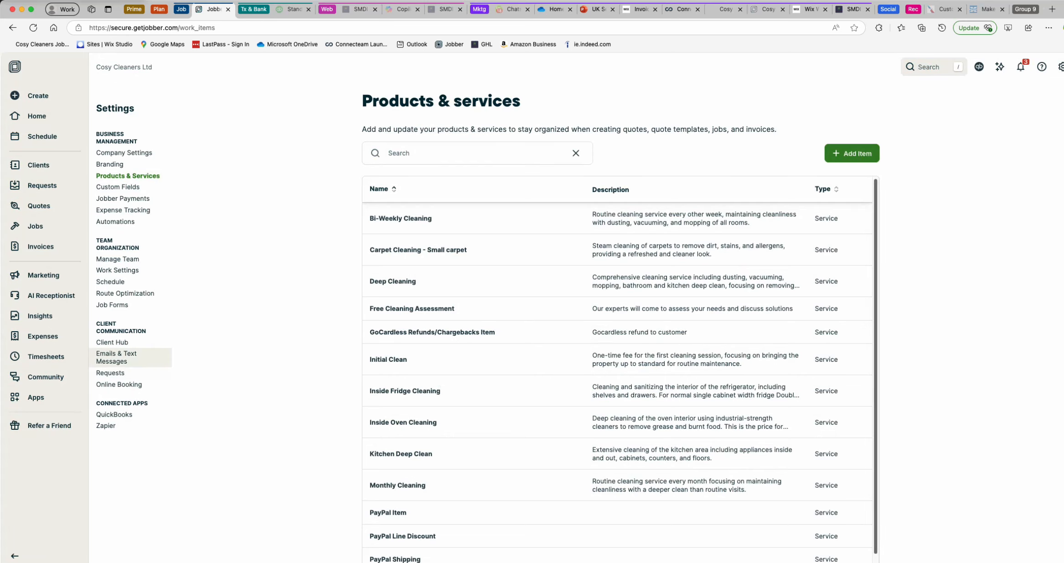
- Review the email and text message settings, and examine the New invoice email template without saving changes
left_click(117, 357)
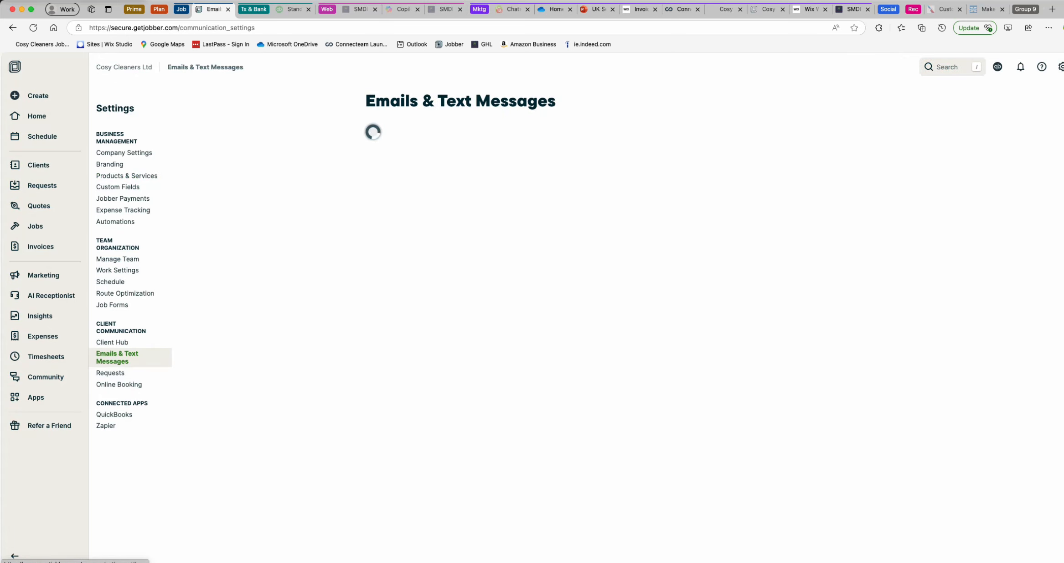
scroll(620, 320, "down", 5)
scroll(620, 319, "down", 10)
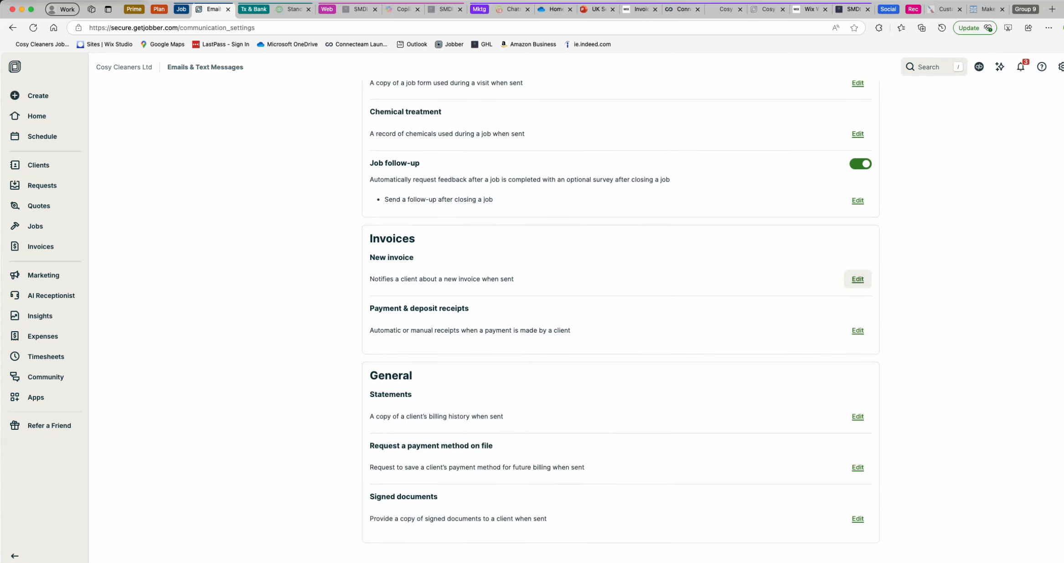
left_click(858, 279)
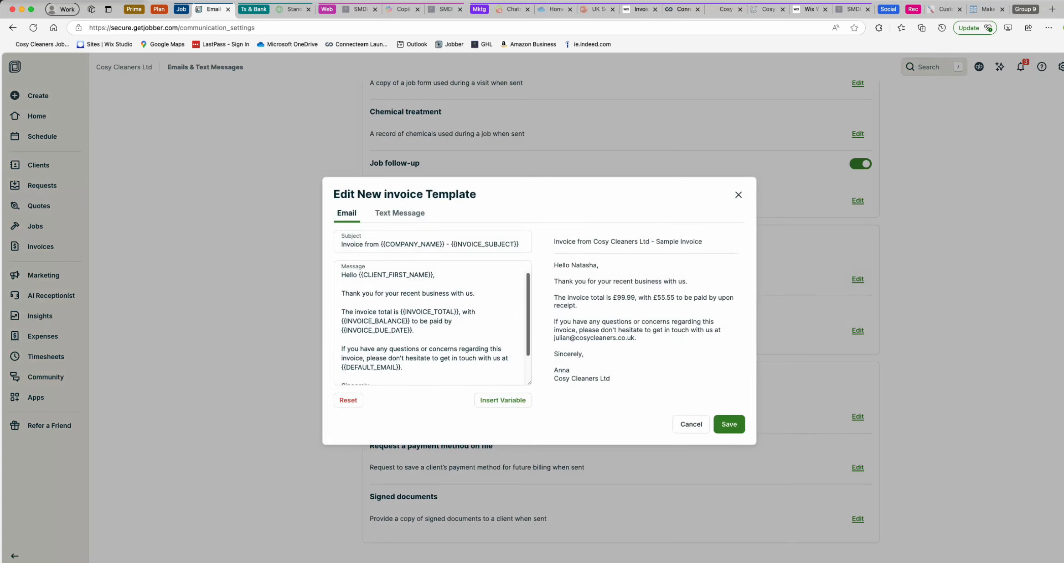
left_click(456, 331)
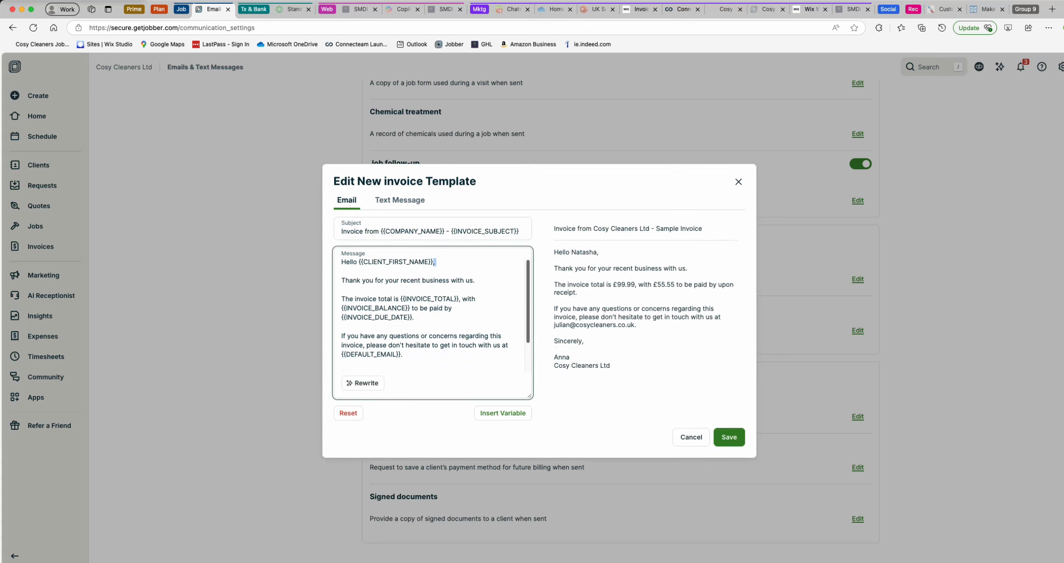
scroll(456, 331, "down", 2)
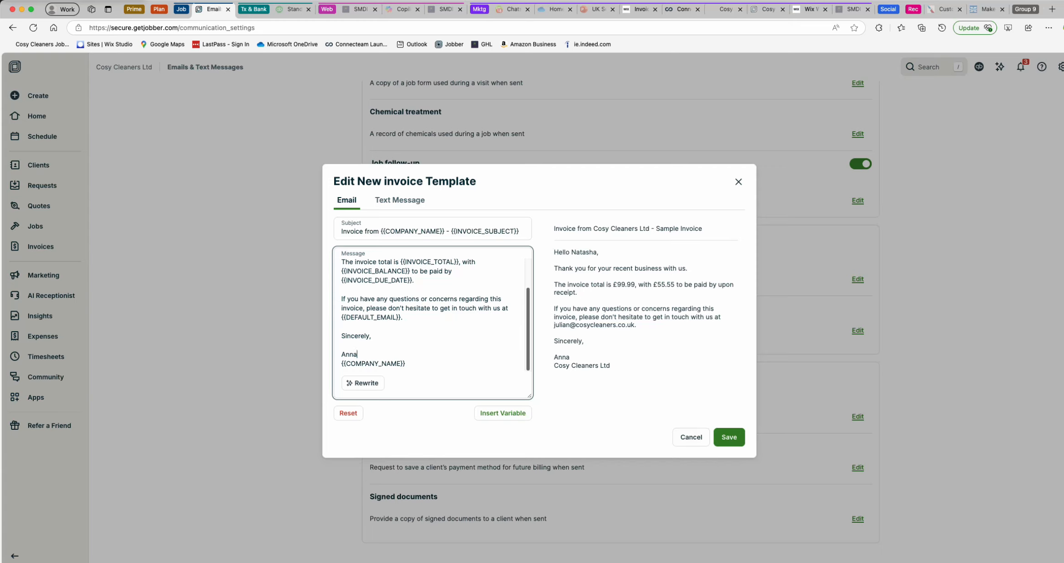
scroll(433, 314, "up", 2)
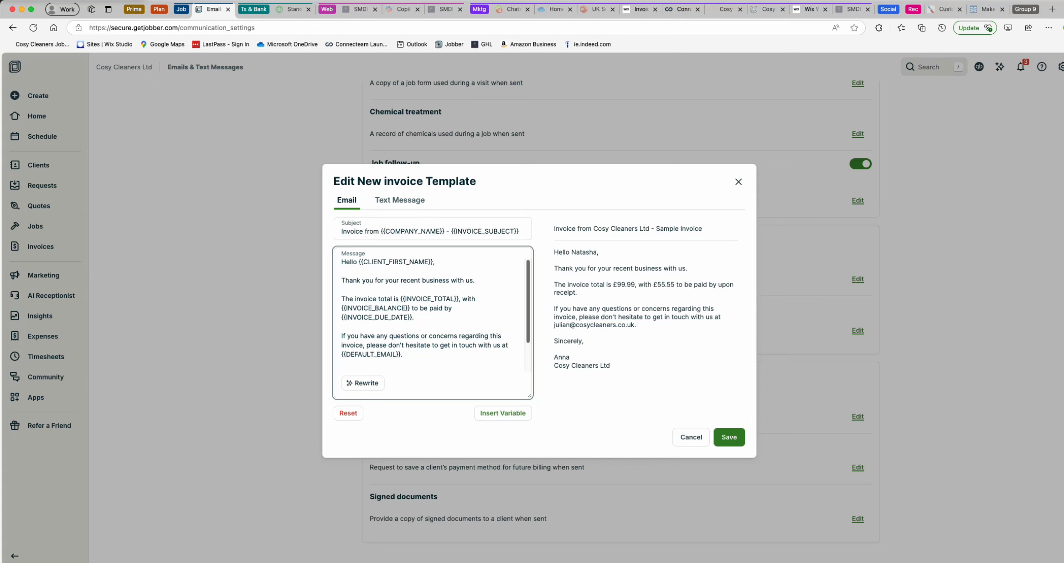
left_click(692, 439)
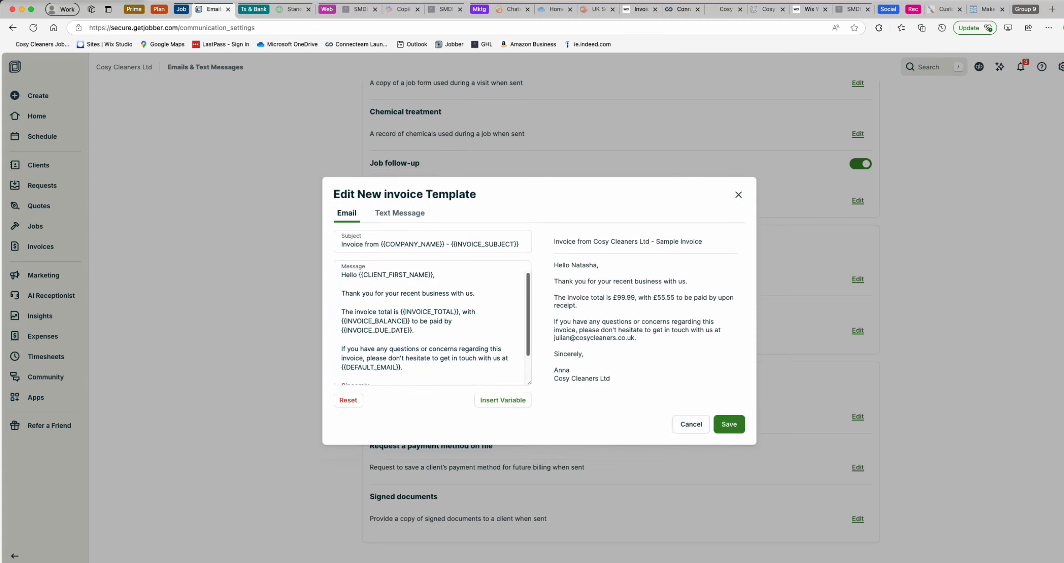
left_click(692, 423)
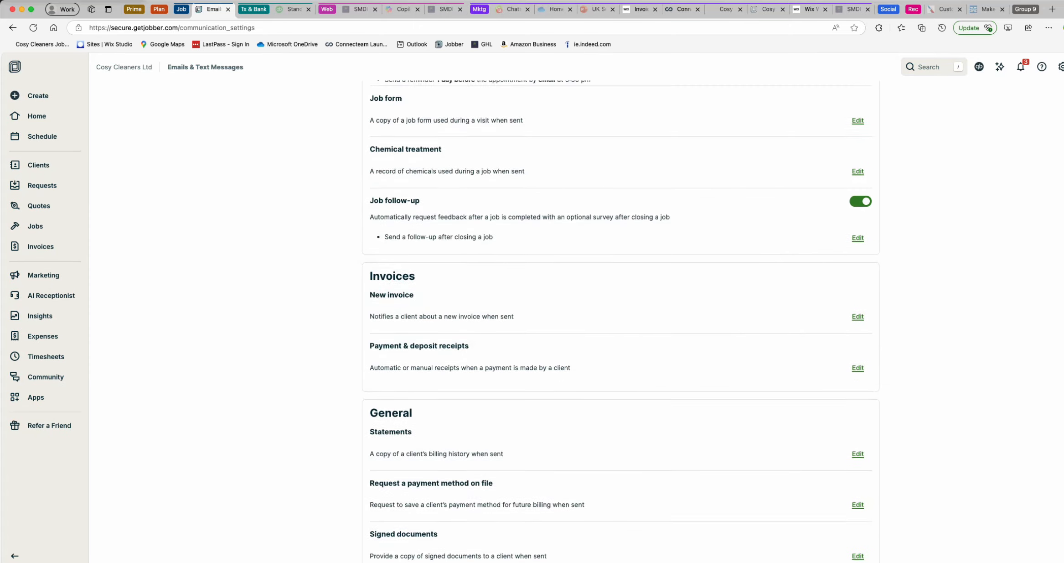